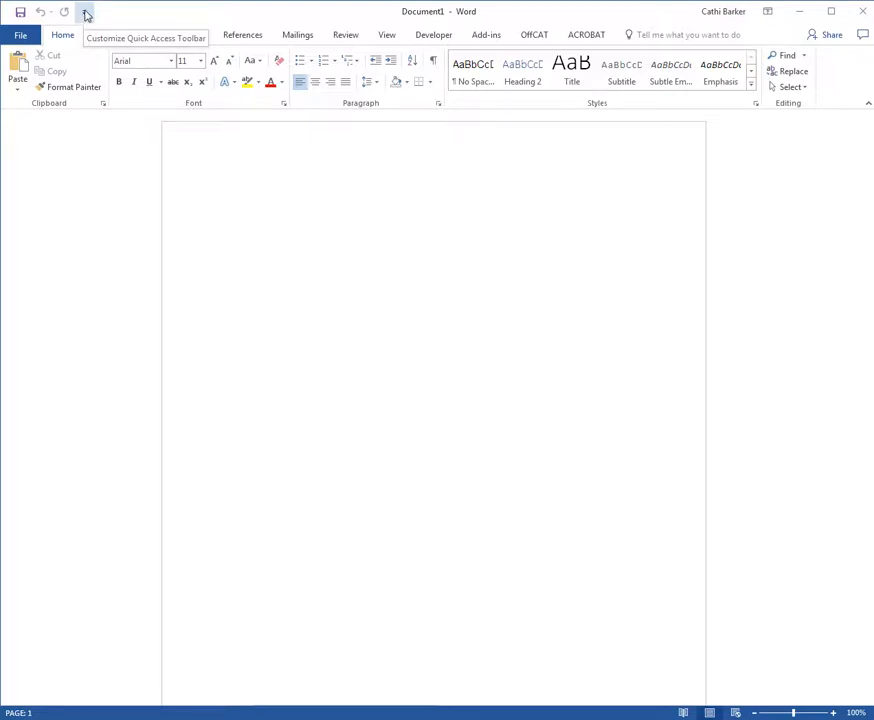
Step: Show the Quick Access Toolbar below the ribbon and return it above the ribbon
{"action": "left_click", "coordinate": [86, 13]}
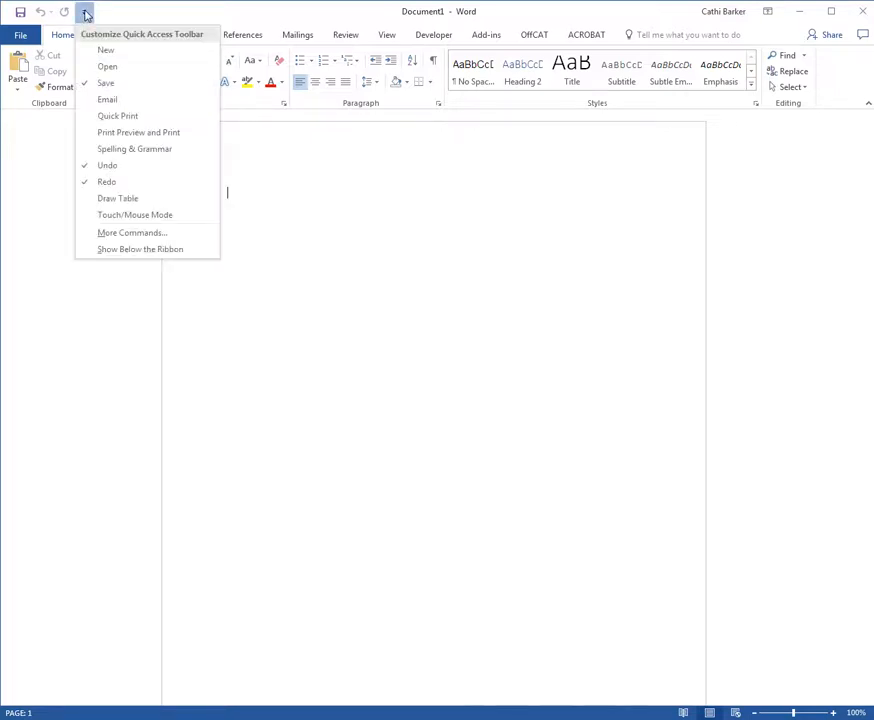
{"action": "left_click", "coordinate": [141, 250]}
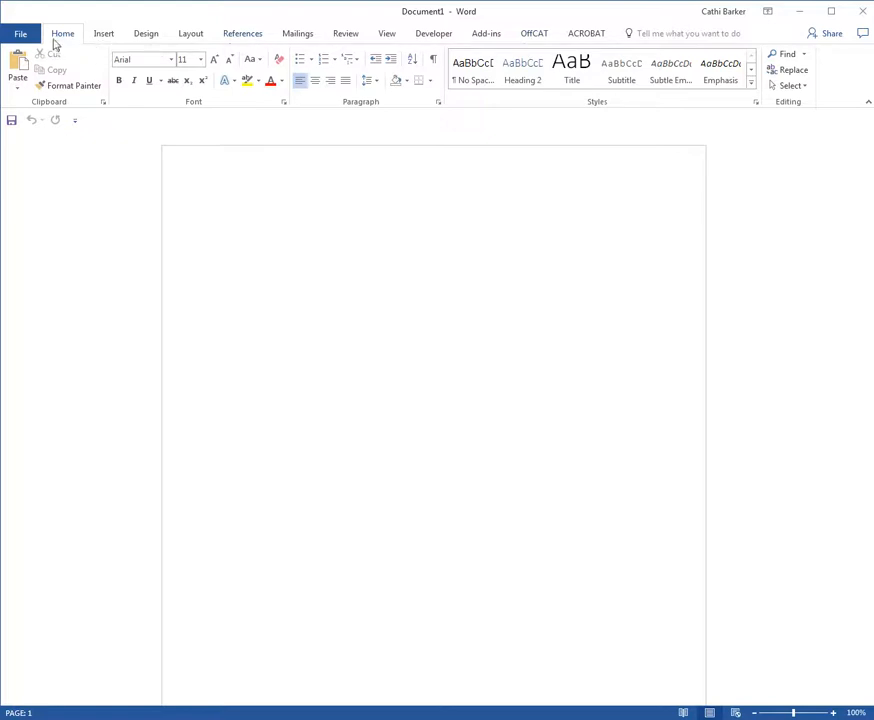
{"action": "left_click", "coordinate": [76, 124]}
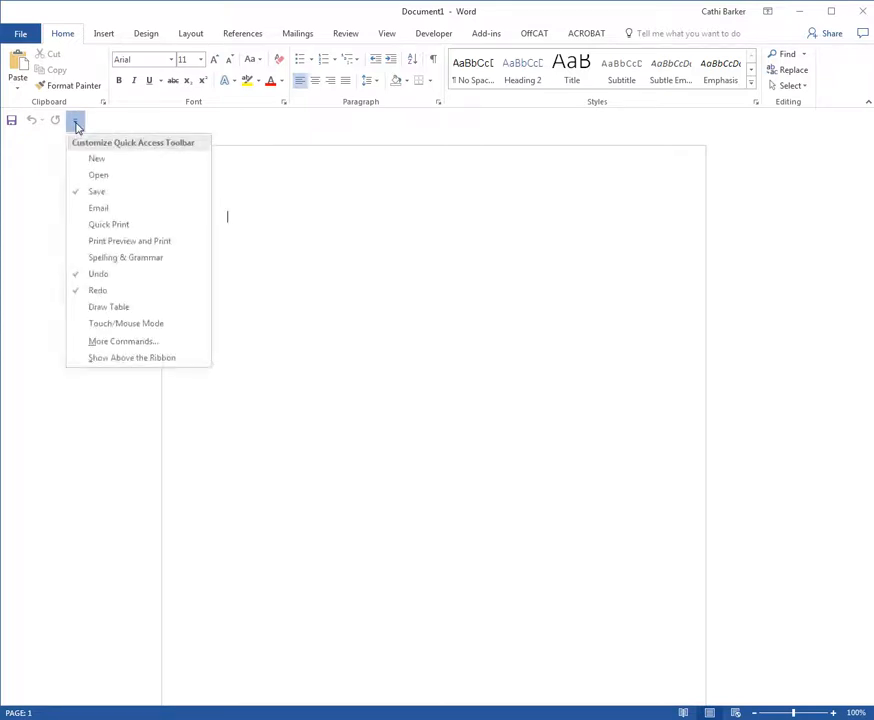
{"action": "left_click", "coordinate": [137, 358]}
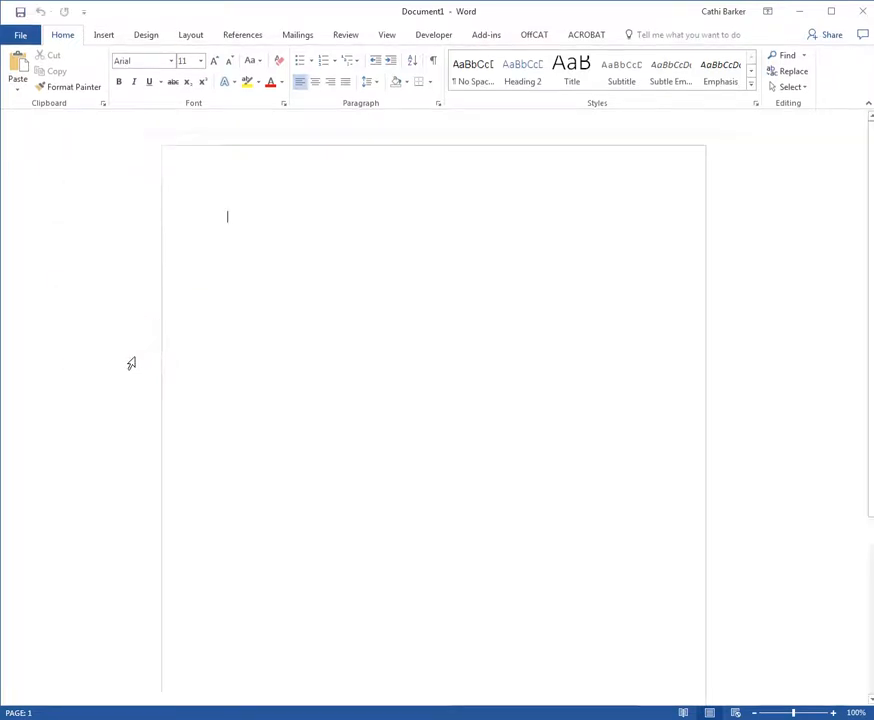
Step: Show the Quick Access Toolbar below the ribbon and add the New and Open commands to it
{"action": "left_click", "coordinate": [83, 14]}
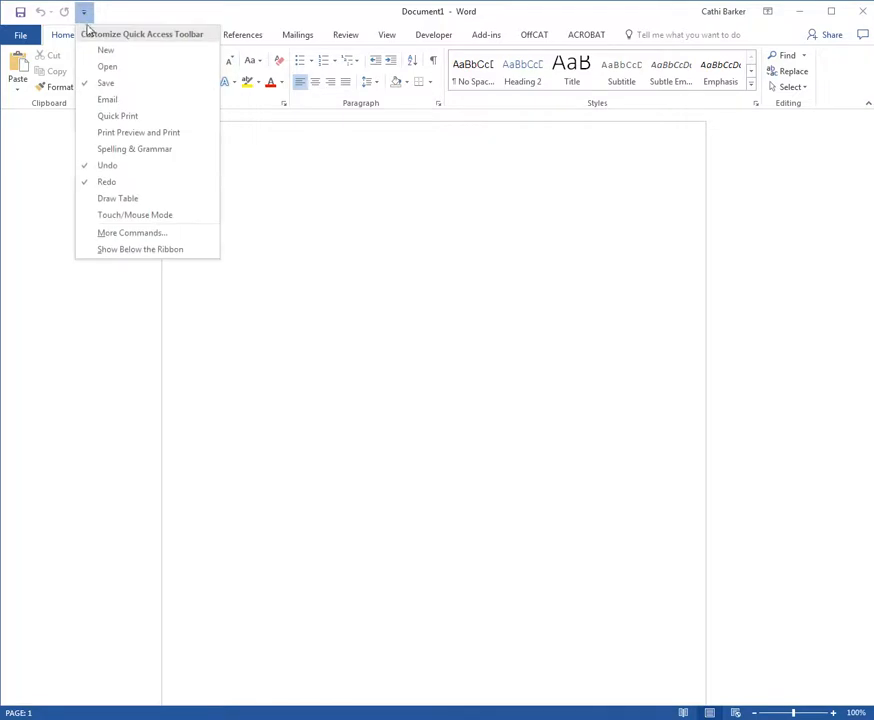
{"action": "left_click", "coordinate": [133, 251]}
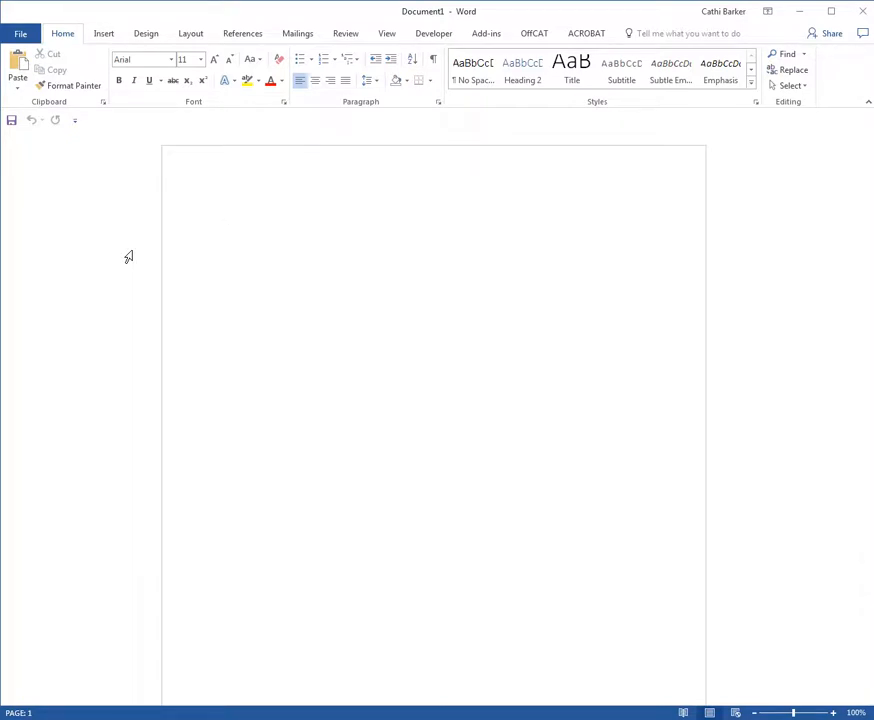
{"action": "left_click", "coordinate": [76, 123]}
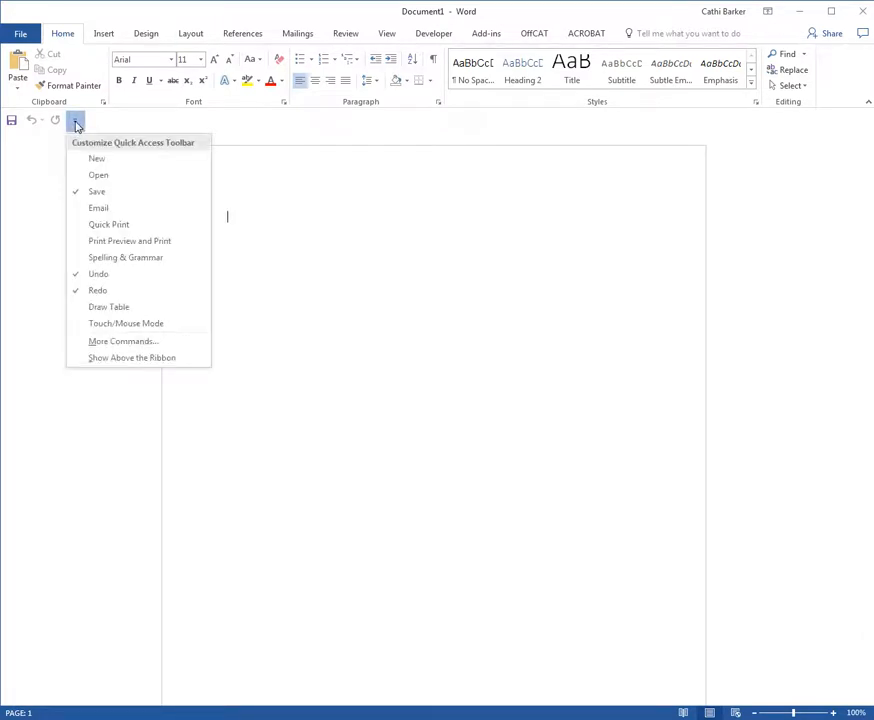
{"action": "left_click", "coordinate": [110, 162]}
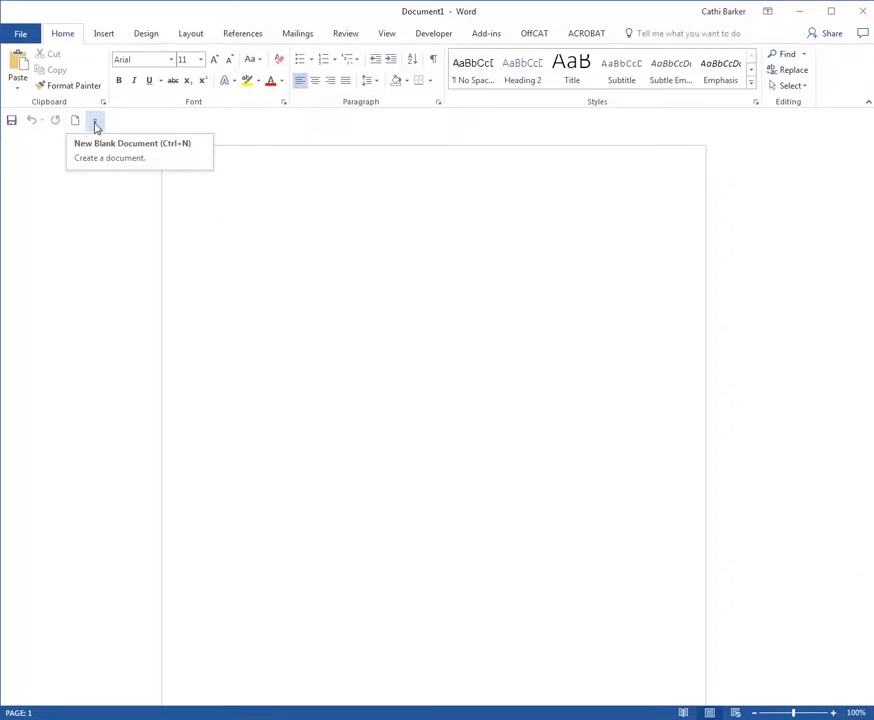
{"action": "left_click", "coordinate": [95, 121]}
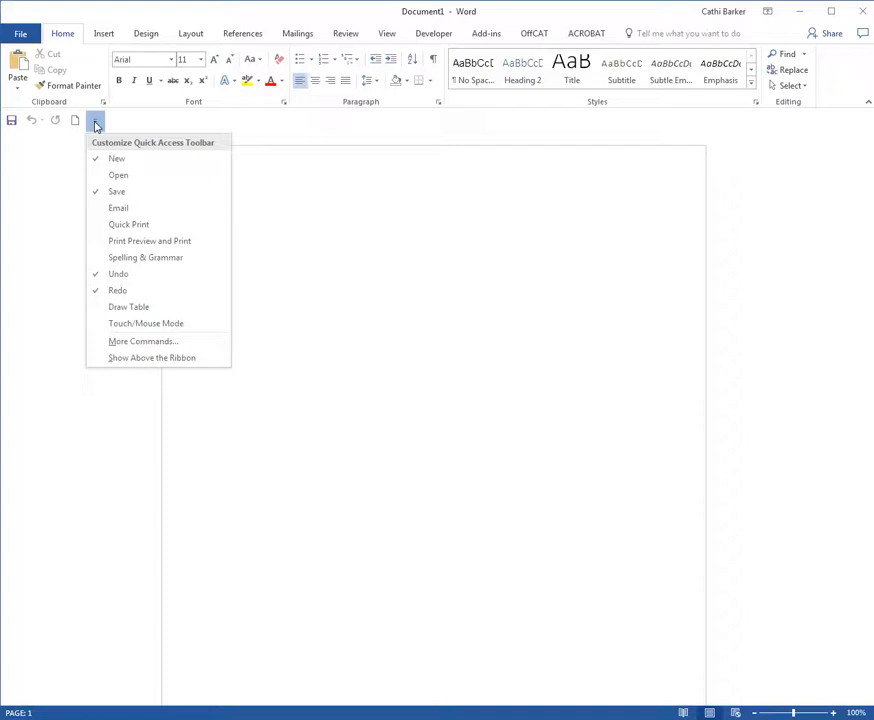
{"action": "left_click", "coordinate": [117, 176]}
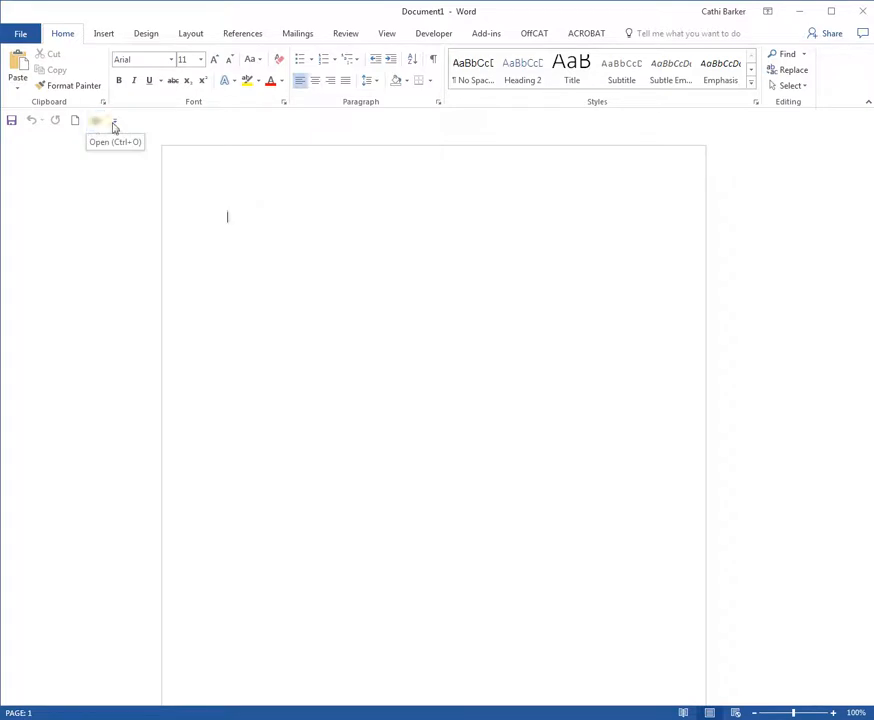
Step: Add the Email, Quick Print, and Print Preview and Print commands to the Quick Access Toolbar
{"action": "left_click", "coordinate": [116, 123]}
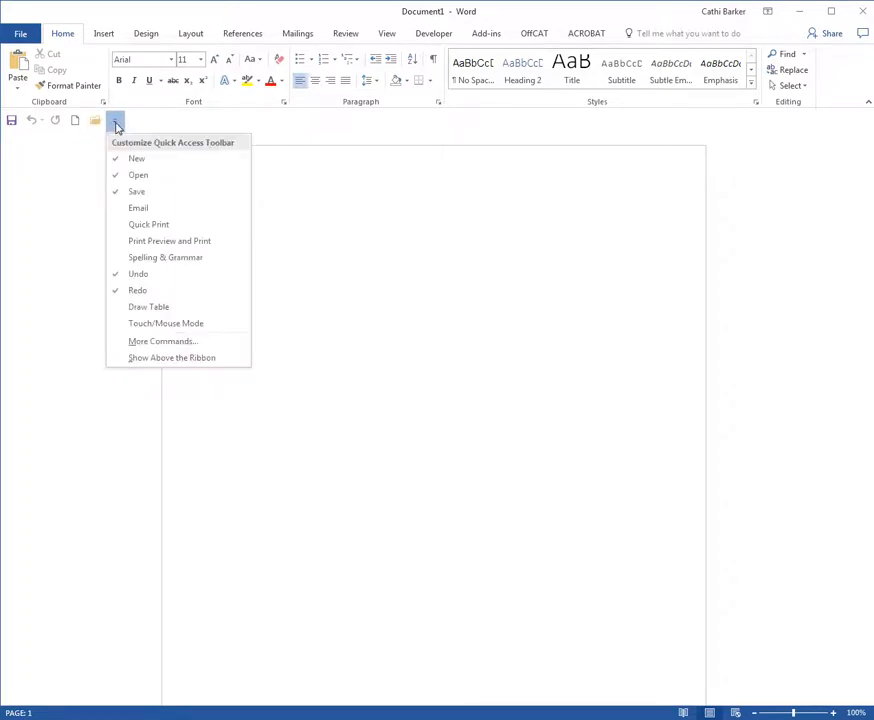
{"action": "left_click", "coordinate": [146, 208]}
{"action": "left_click", "coordinate": [136, 121]}
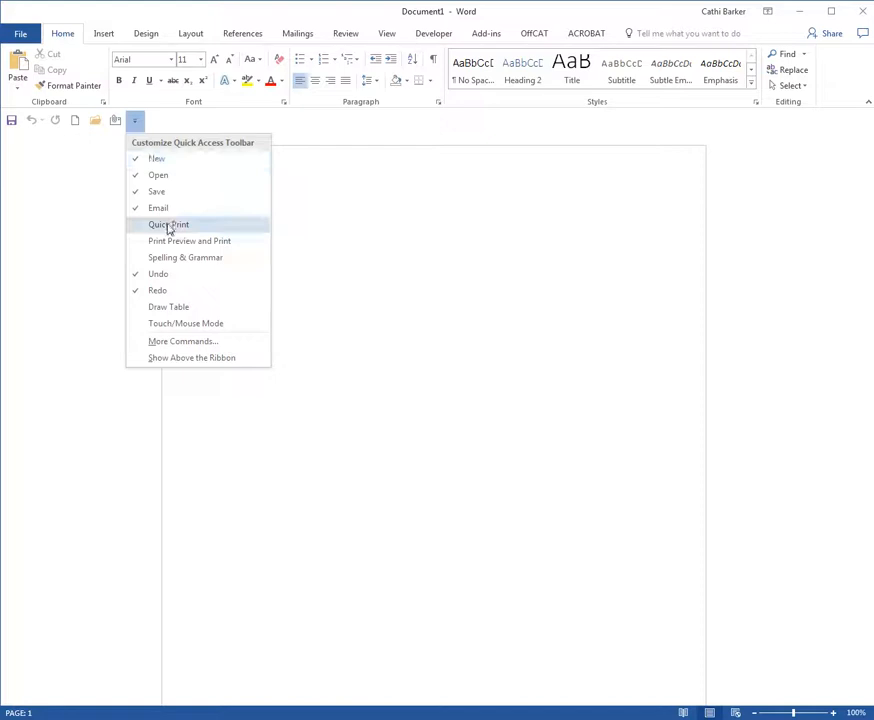
{"action": "left_click", "coordinate": [168, 226]}
{"action": "left_click", "coordinate": [156, 122]}
{"action": "left_click", "coordinate": [201, 242]}
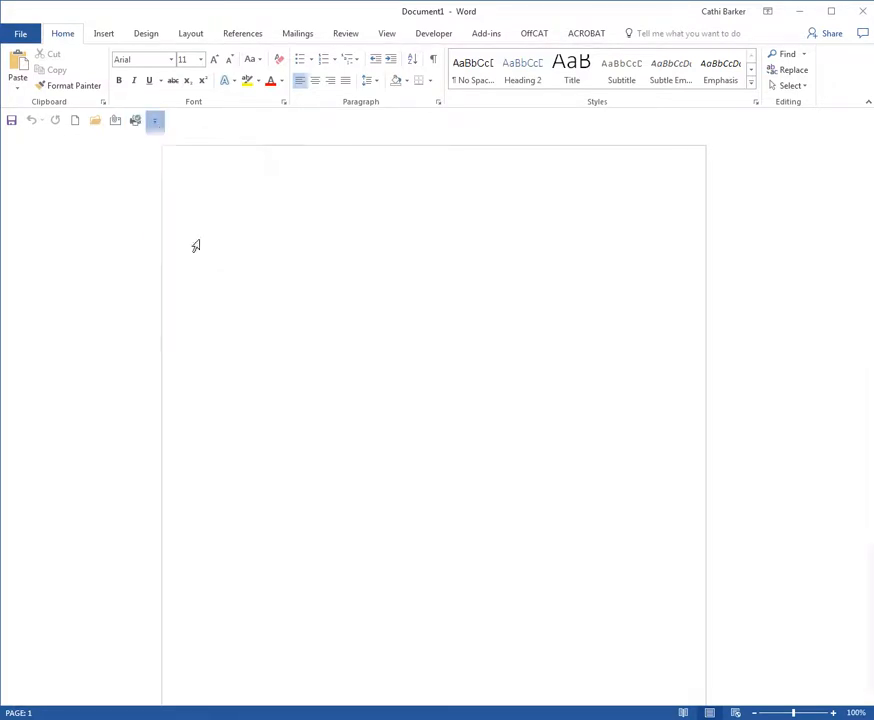
Step: Add the Spelling & Grammar and Draw Table commands to the Quick Access Toolbar
{"action": "left_click", "coordinate": [174, 121]}
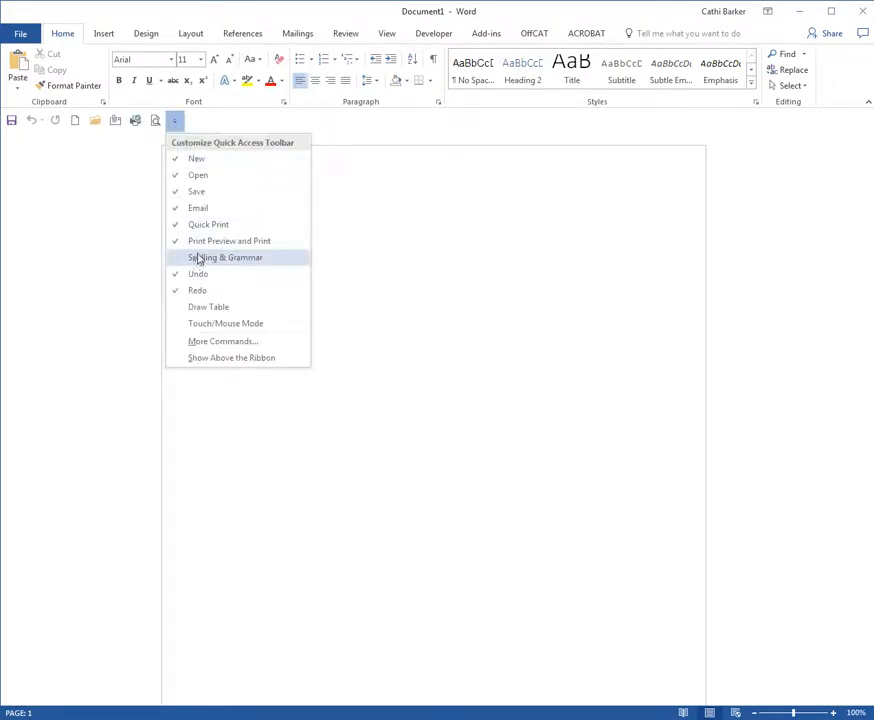
{"action": "left_click", "coordinate": [198, 258]}
{"action": "left_click", "coordinate": [194, 121]}
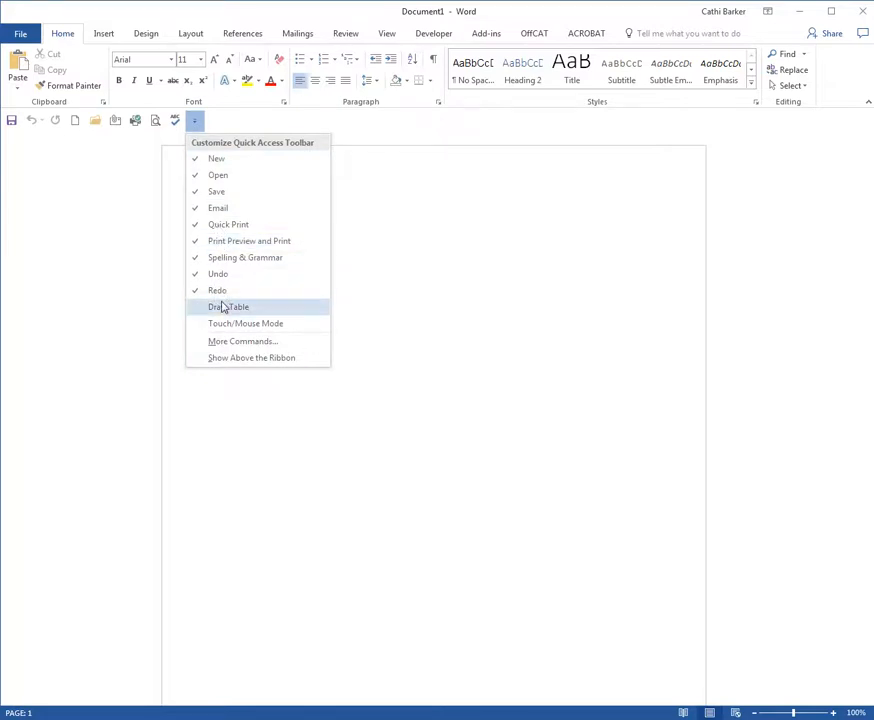
{"action": "left_click", "coordinate": [222, 307]}
{"action": "left_click", "coordinate": [214, 122]}
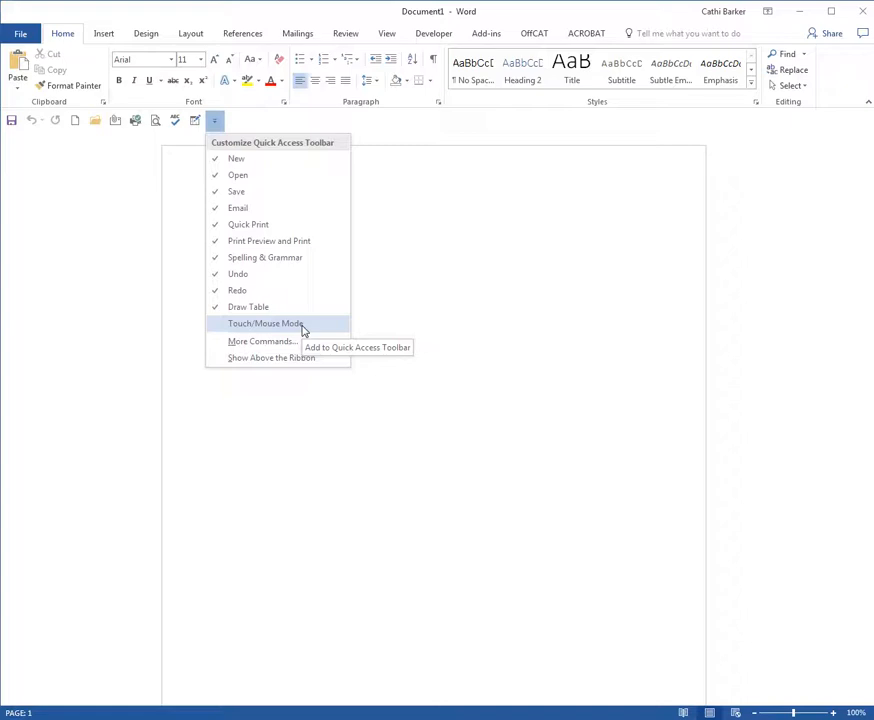
{"action": "left_click", "coordinate": [405, 201]}
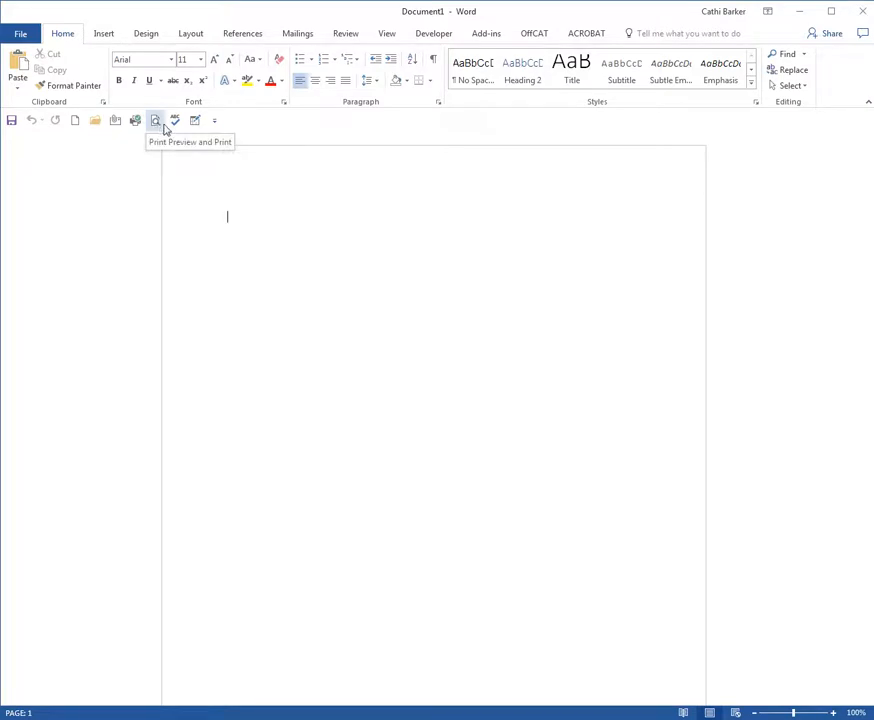
Step: Add the Save As command from Popular Commands to the Quick Access Toolbar through the full command options
{"action": "left_click", "coordinate": [216, 124]}
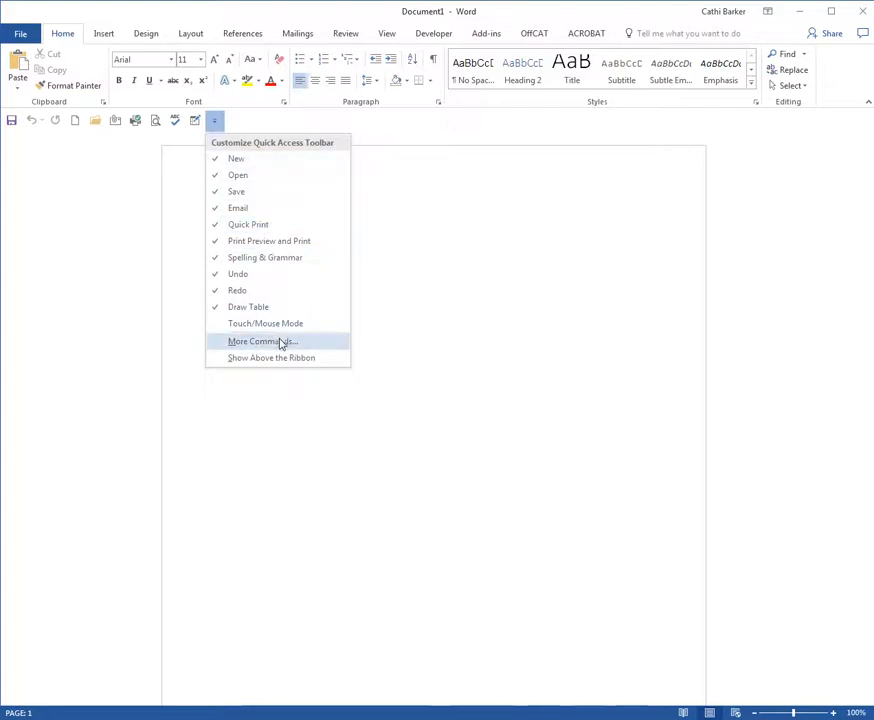
{"action": "left_click", "coordinate": [278, 344]}
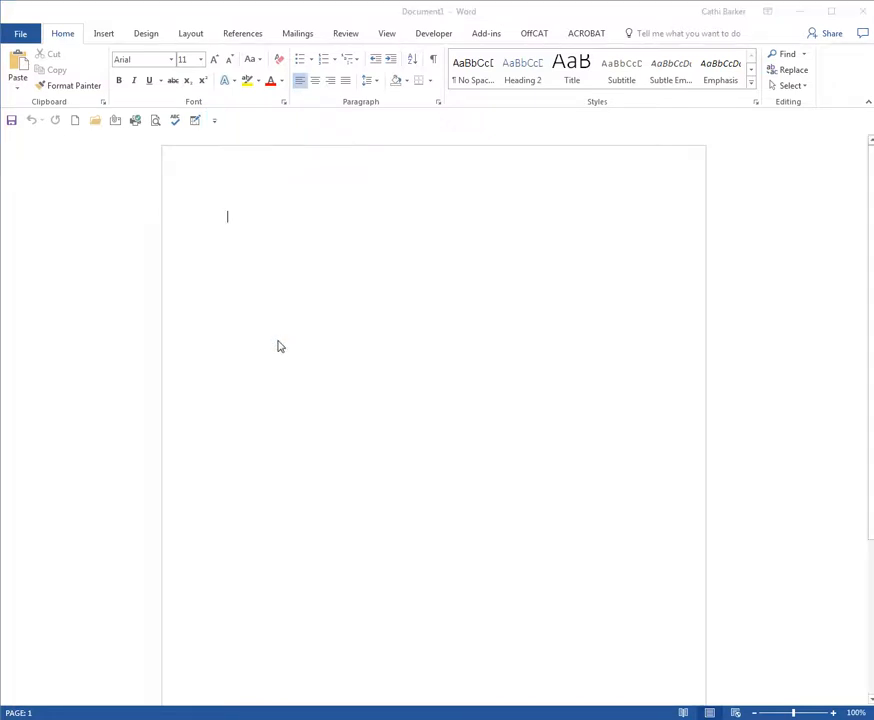
{"action": "left_click_drag", "start_coordinate": [0, 88], "coordinate": [605, 74]}
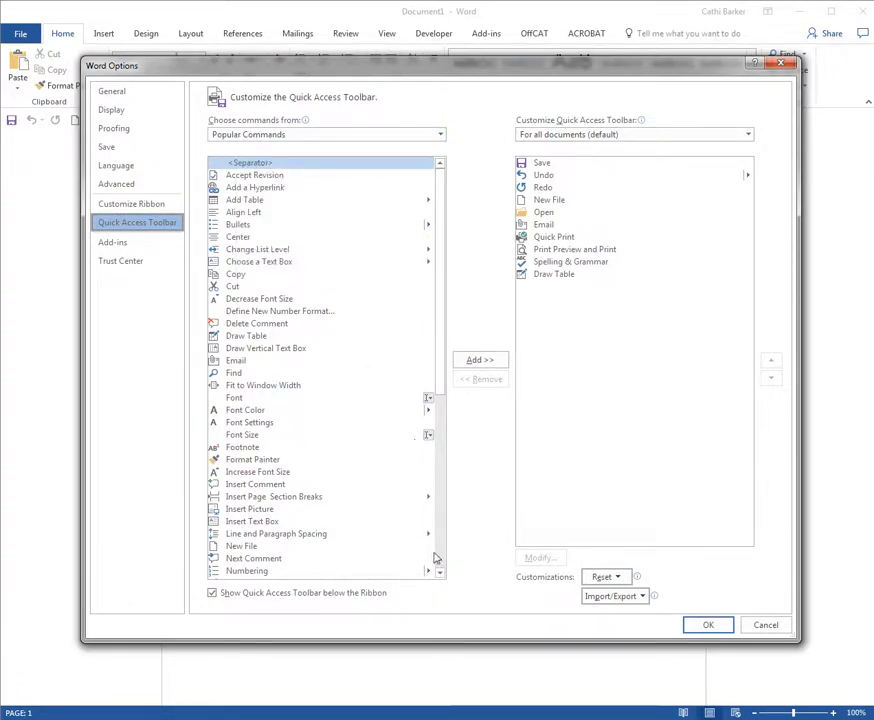
{"action": "left_click_drag", "start_coordinate": [442, 576], "coordinate": [442, 576]}
{"action": "left_click", "coordinate": [243, 457]}
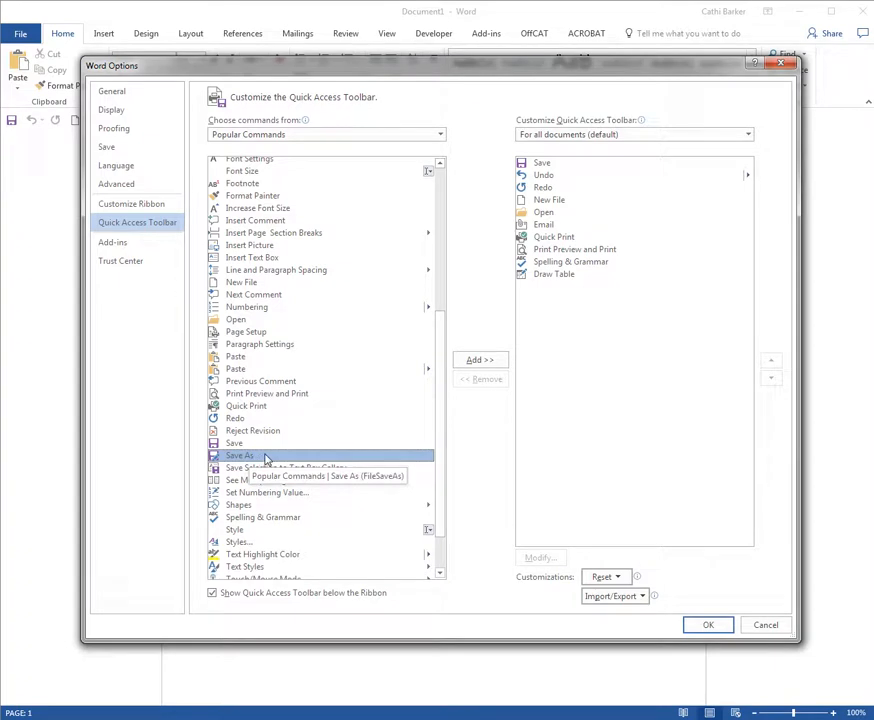
{"action": "left_click", "coordinate": [489, 362]}
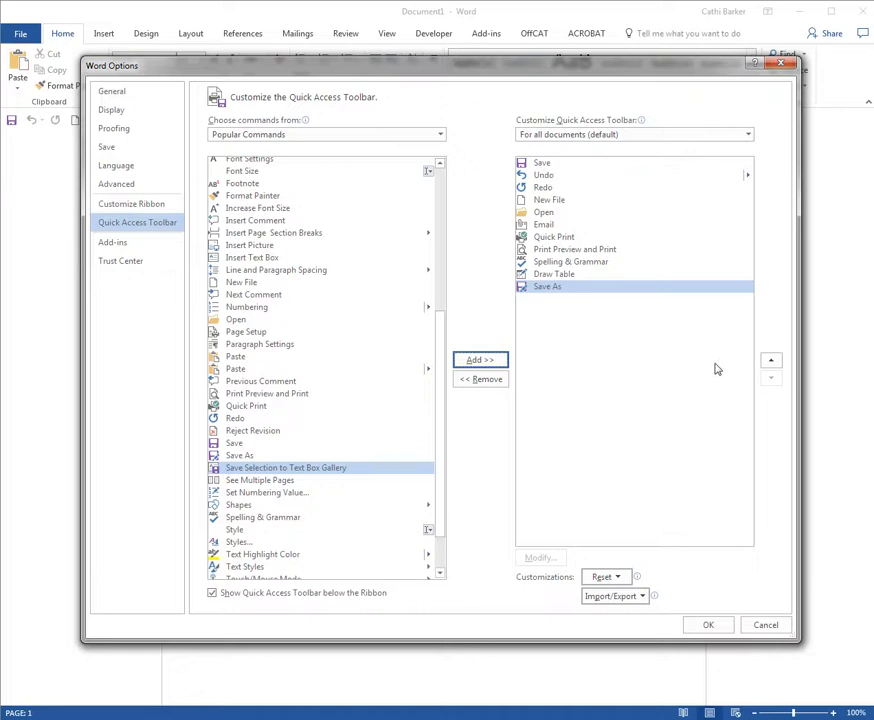
Step: Reorder the Quick Access Toolbar commands so that Save As sits directly after Save
{"action": "left_click", "coordinate": [771, 361]}
{"action": "left_click", "coordinate": [771, 361]}
{"action": "left_click", "coordinate": [771, 361]}
{"action": "left_click", "coordinate": [771, 361]}
{"action": "left_click", "coordinate": [771, 361]}
{"action": "left_click", "coordinate": [771, 361]}
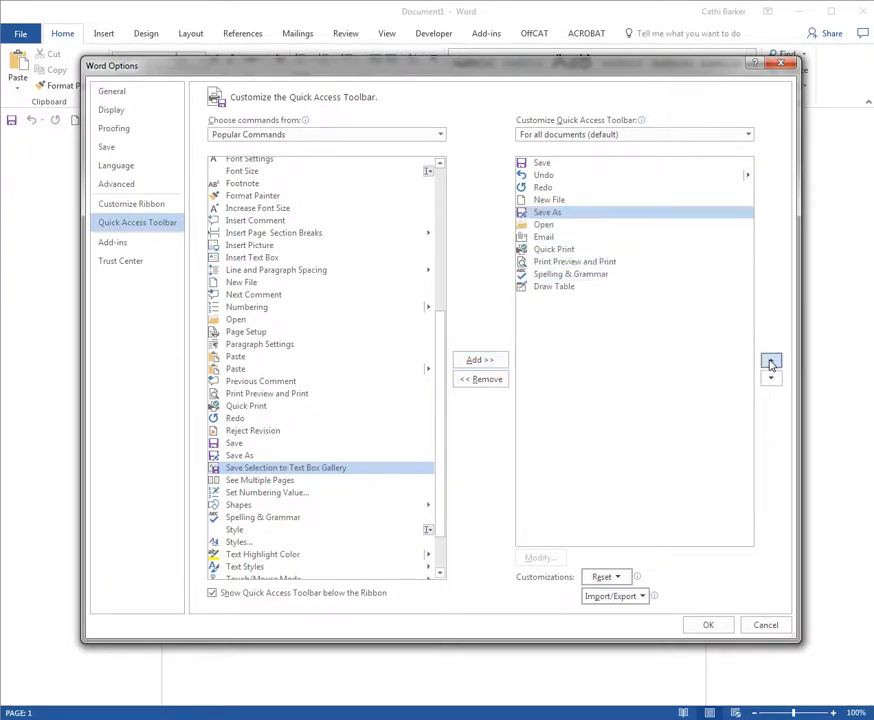
{"action": "left_click", "coordinate": [771, 361]}
{"action": "left_click", "coordinate": [771, 361]}
{"action": "left_click", "coordinate": [771, 361]}
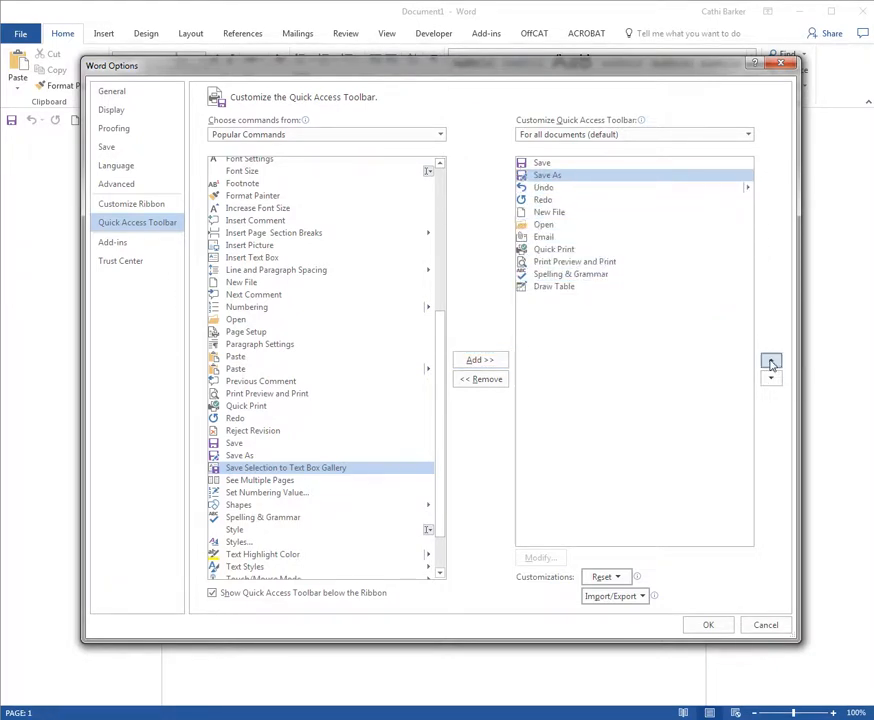
{"action": "left_click", "coordinate": [771, 361]}
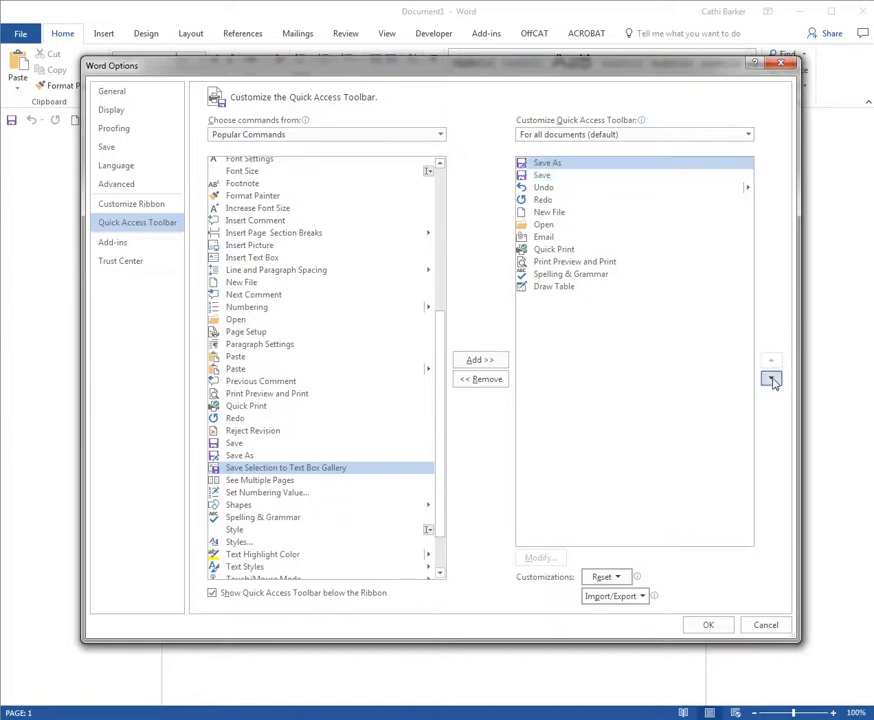
{"action": "left_click", "coordinate": [771, 380]}
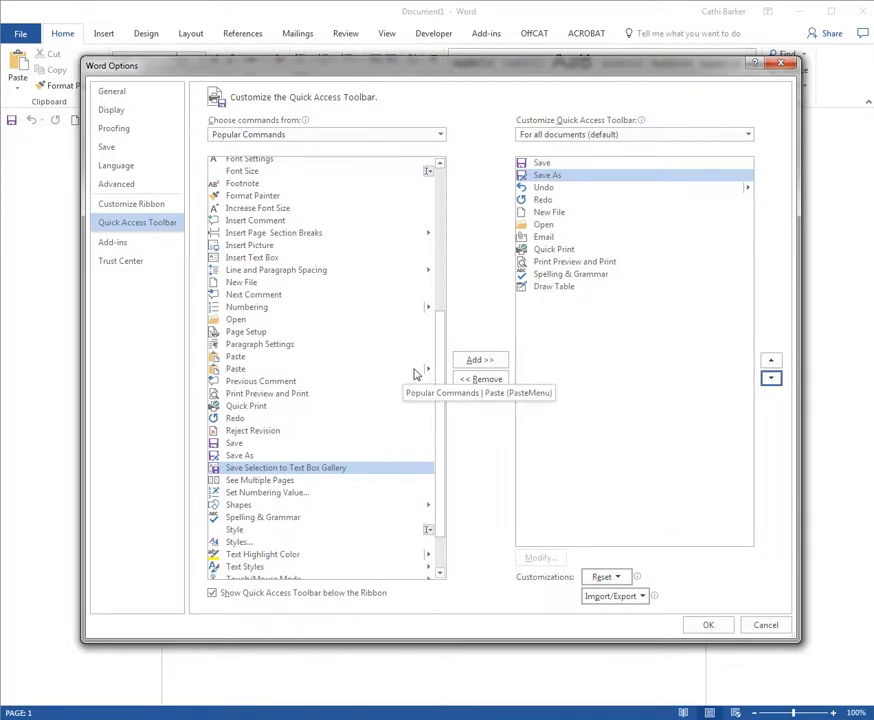
Step: Switch the source of available commands to All Commands and browse the entries starting with A and B
{"action": "left_click_drag", "start_coordinate": [437, 358], "coordinate": [447, 277]}
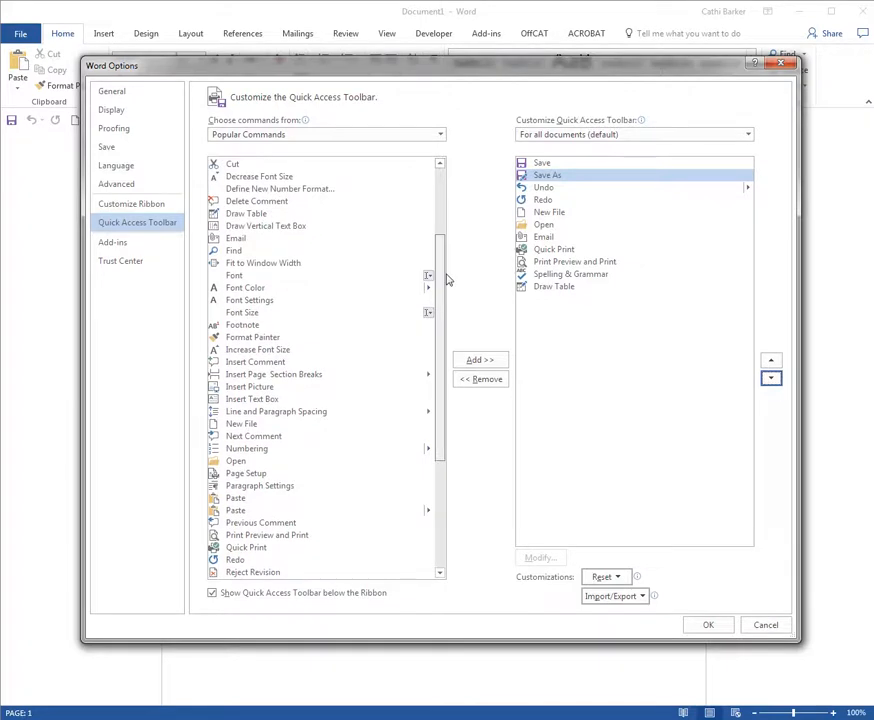
{"action": "left_click", "coordinate": [252, 135]}
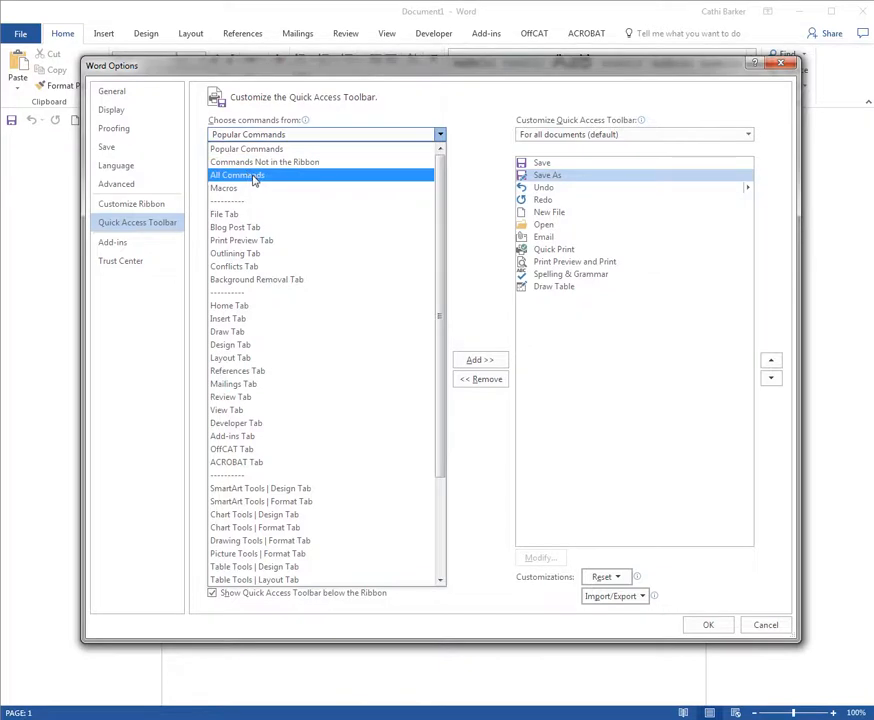
{"action": "left_click", "coordinate": [252, 175]}
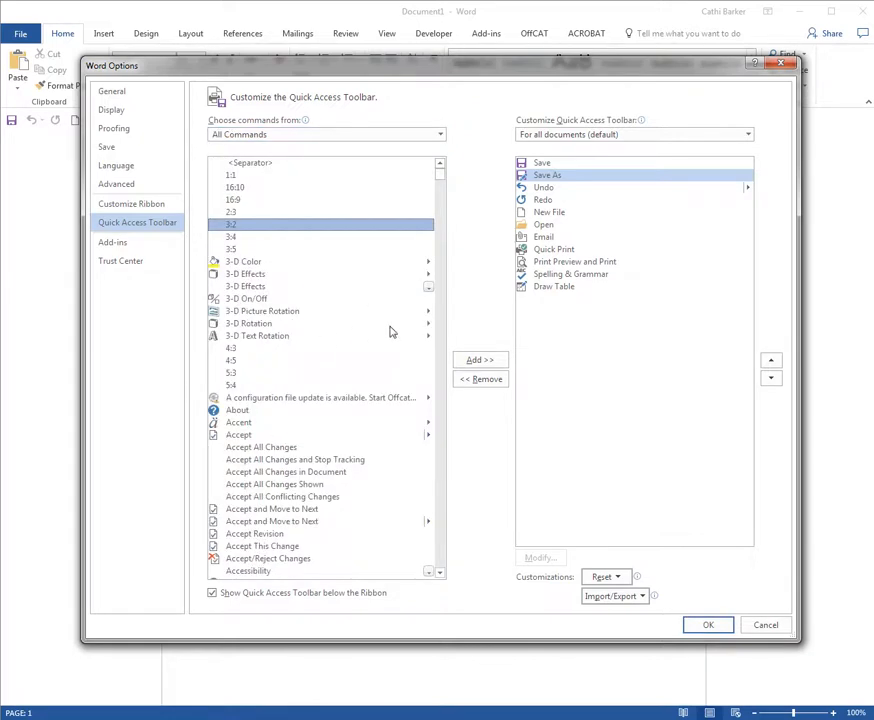
{"action": "scroll", "coordinate": [290, 340], "scroll_direction": "down", "scroll_amount": 6}
{"action": "scroll", "coordinate": [300, 356], "scroll_direction": "down", "scroll_amount": 15}
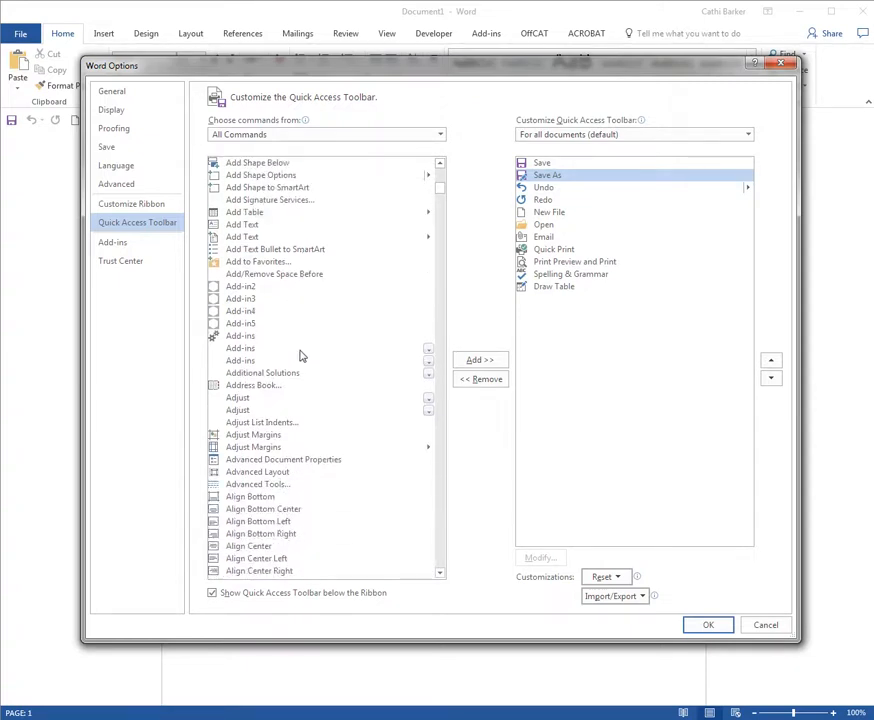
{"action": "scroll", "coordinate": [300, 356], "scroll_direction": "down", "scroll_amount": 13}
{"action": "scroll", "coordinate": [298, 355], "scroll_direction": "down", "scroll_amount": 7}
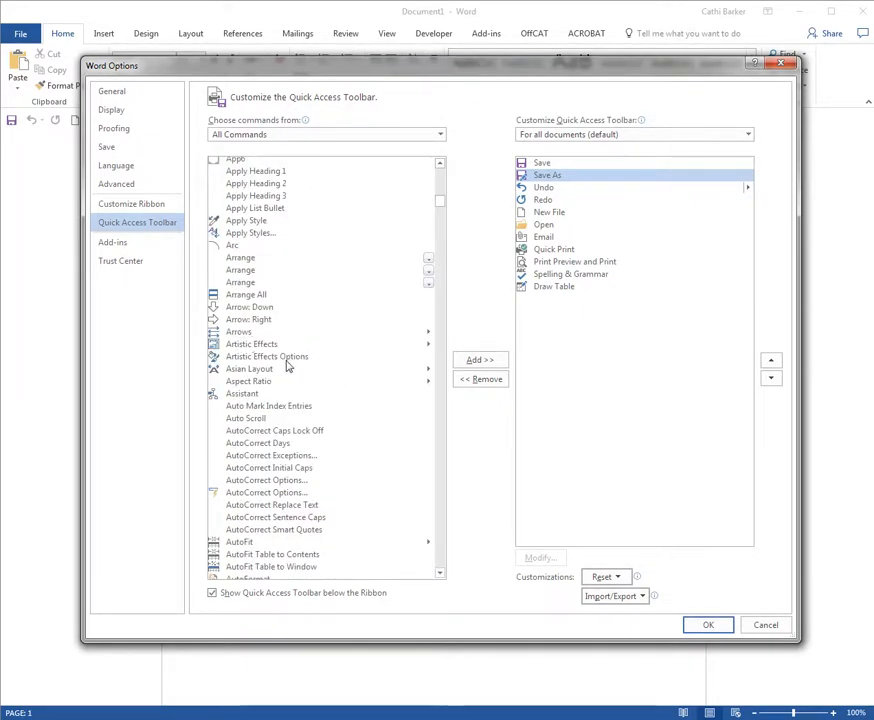
{"action": "scroll", "coordinate": [286, 366], "scroll_direction": "down", "scroll_amount": 9}
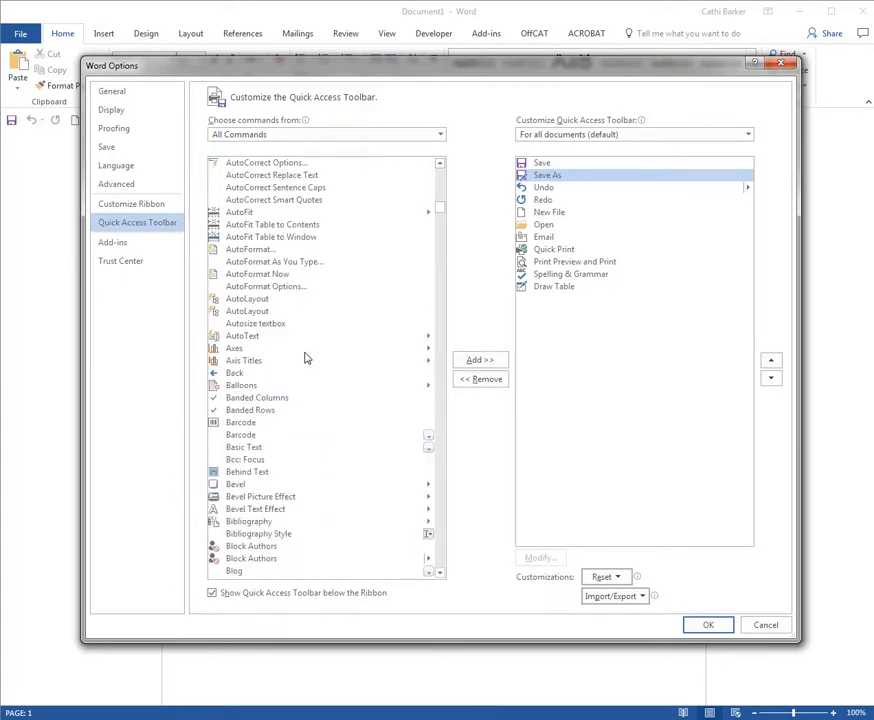
Step: Add the E-mail as PDF Attachment command from All Commands to the Quick Access Toolbar
{"action": "left_click", "coordinate": [262, 326]}
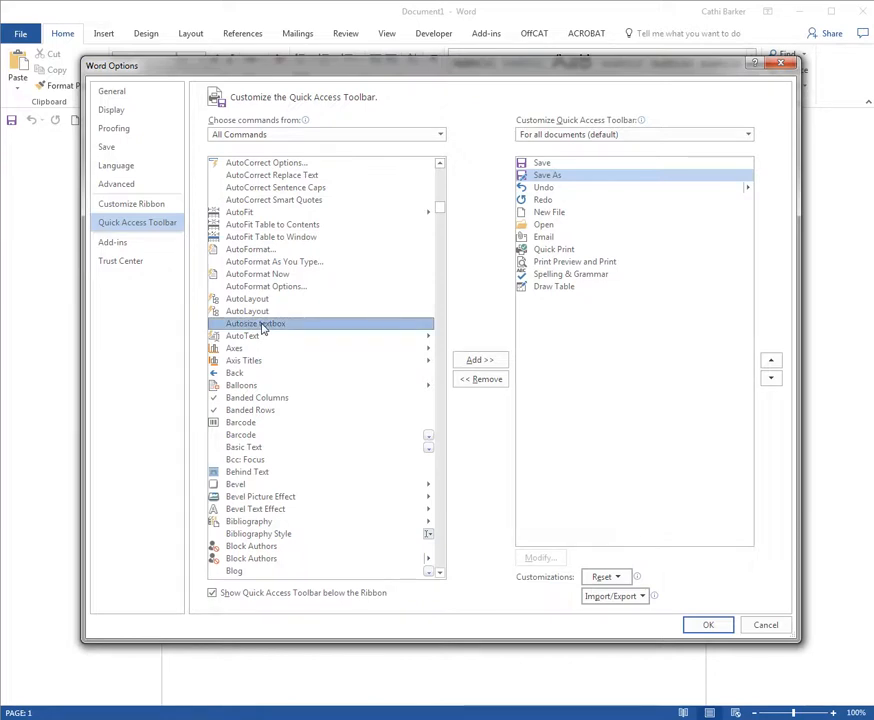
{"action": "key", "text": "e"}
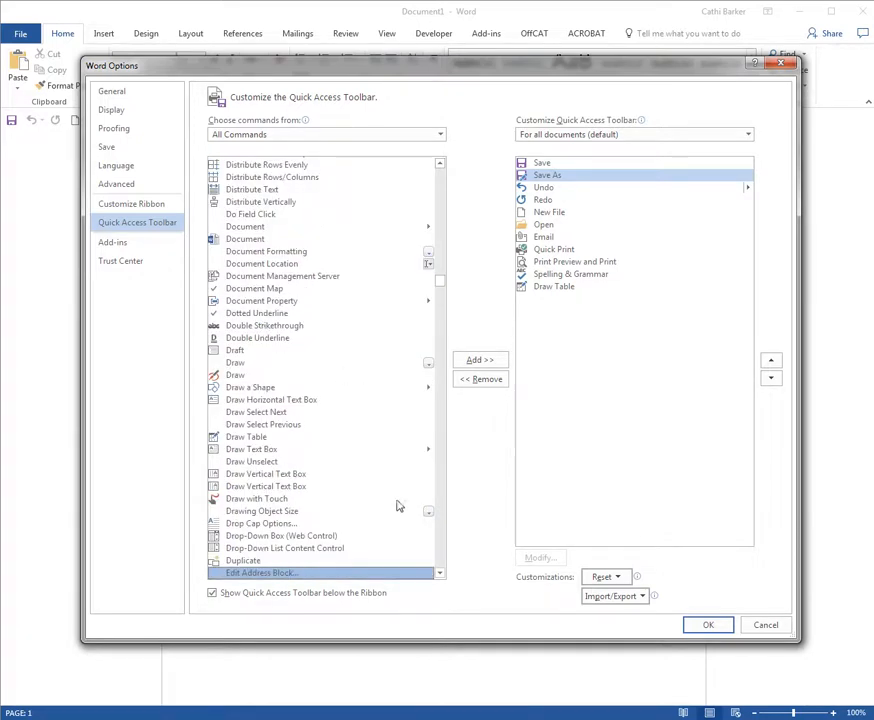
{"action": "left_click", "coordinate": [441, 573]}
{"action": "left_click", "coordinate": [441, 573]}
{"action": "left_click", "coordinate": [441, 573]}
{"action": "left_click", "coordinate": [441, 573]}
{"action": "left_click", "coordinate": [442, 574]}
{"action": "left_click_drag", "start_coordinate": [441, 573], "coordinate": [441, 573]}
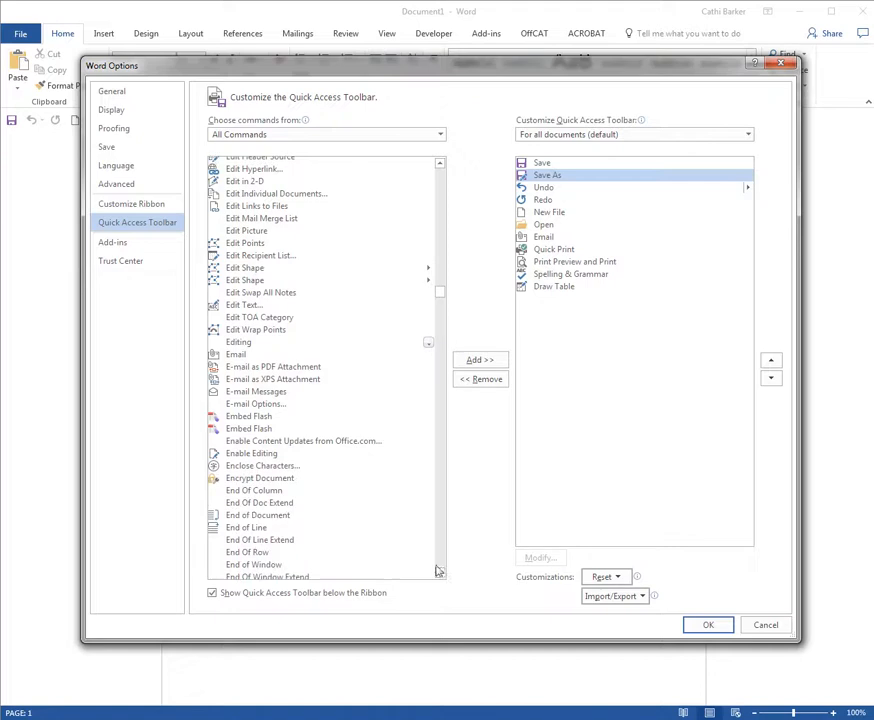
{"action": "left_click", "coordinate": [279, 369]}
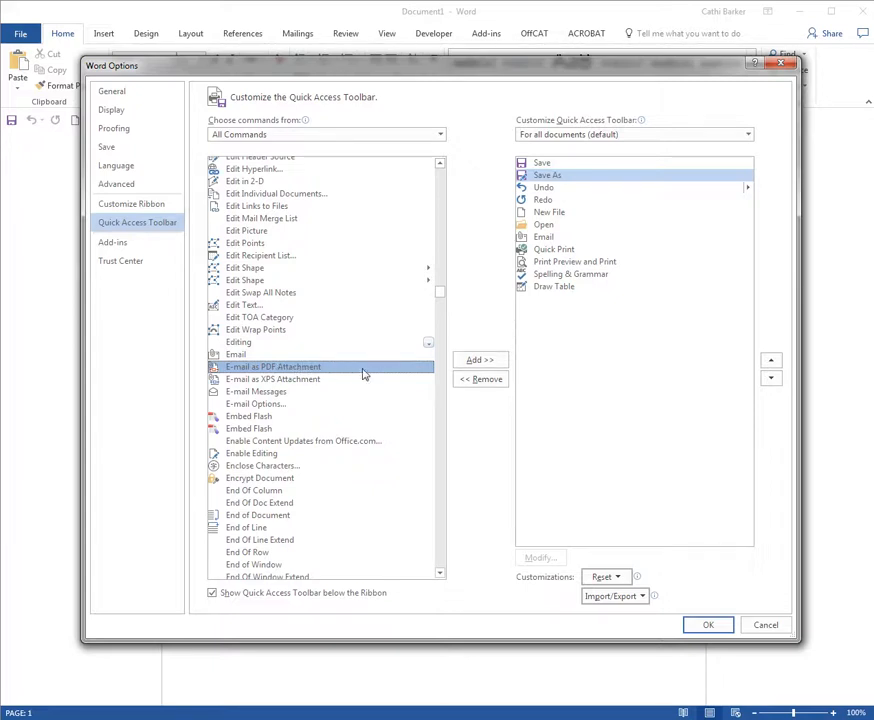
{"action": "left_click", "coordinate": [481, 362]}
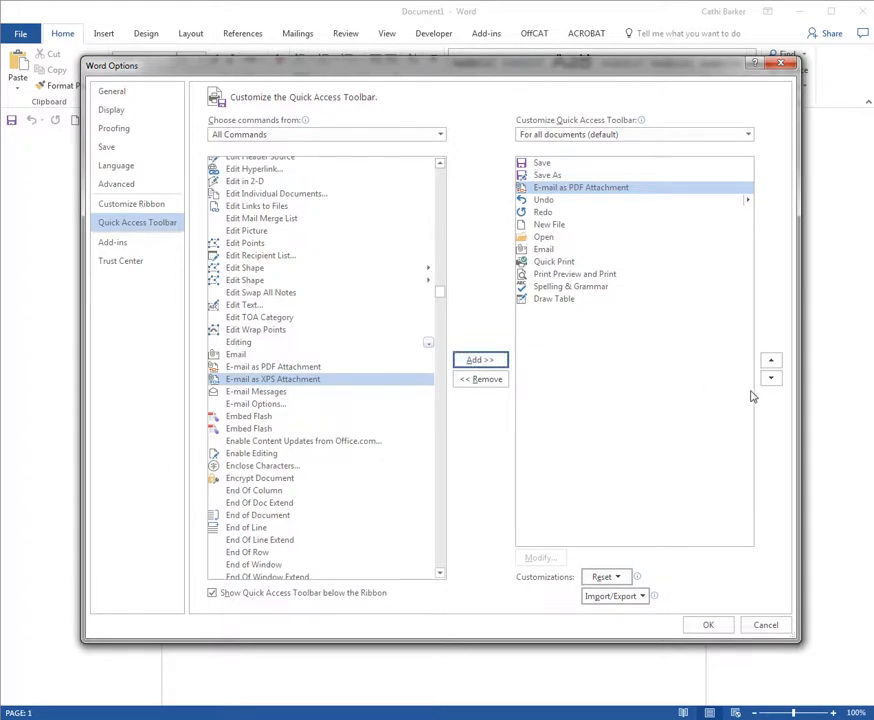
Step: Move E-mail as PDF Attachment directly after Email in the Quick Access Toolbar order and apply the customizations
{"action": "left_click", "coordinate": [771, 379]}
{"action": "left_click", "coordinate": [771, 379]}
{"action": "left_click", "coordinate": [771, 379]}
{"action": "left_click", "coordinate": [771, 379]}
{"action": "left_click", "coordinate": [771, 379]}
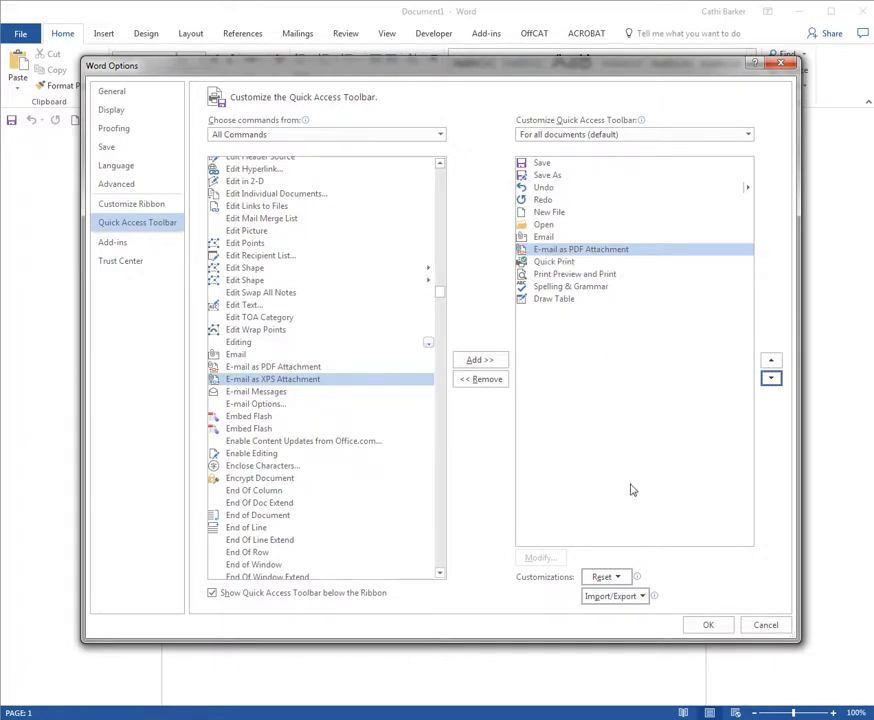
{"action": "left_click", "coordinate": [712, 628]}
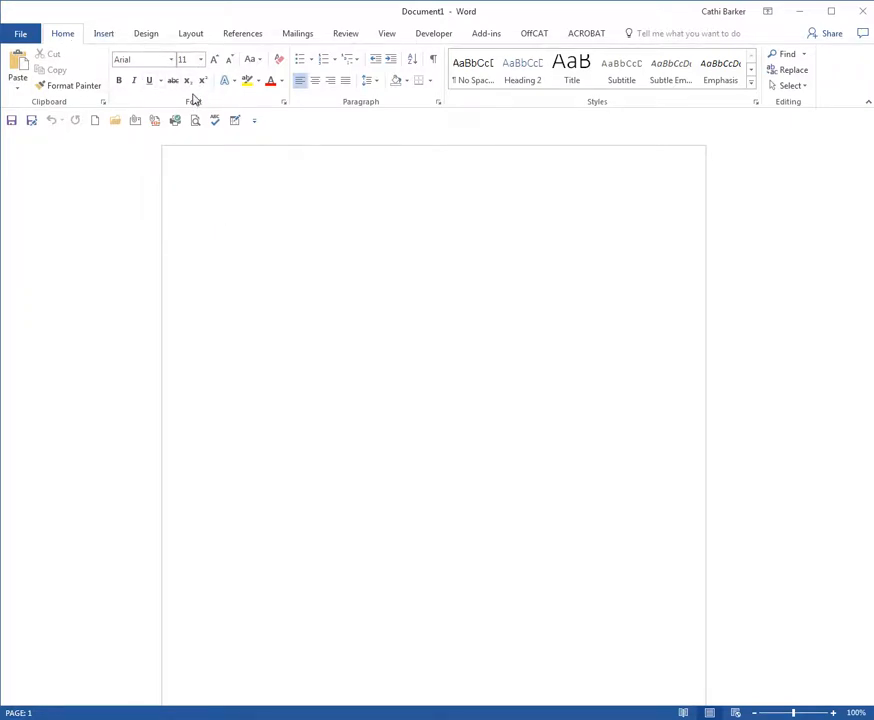
Step: Look through the Insert, Design and Layout commands on the ribbon and return to the Home commands
{"action": "left_click", "coordinate": [105, 36]}
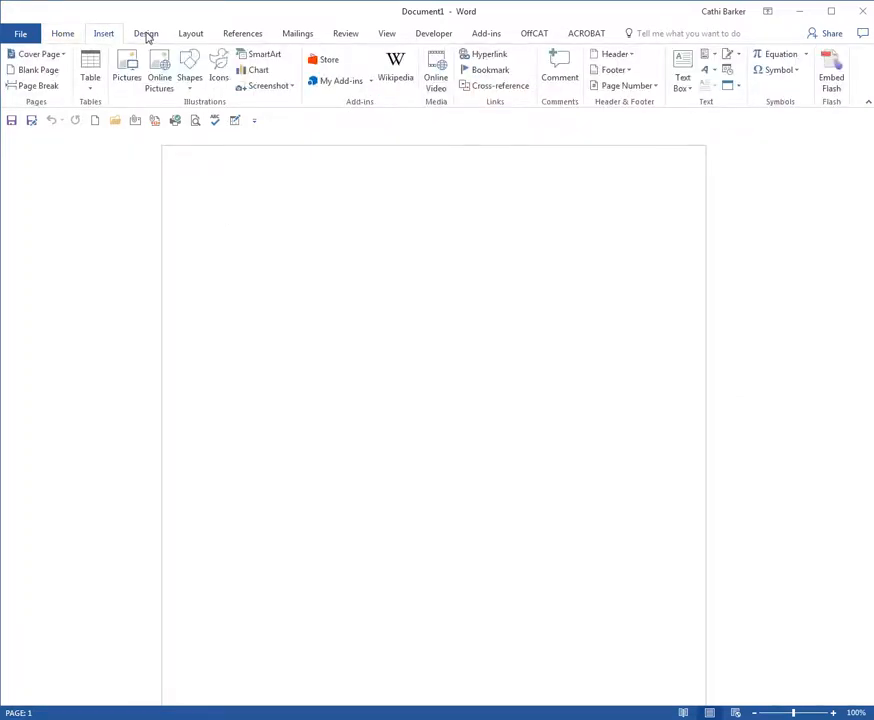
{"action": "left_click", "coordinate": [147, 36]}
{"action": "left_click", "coordinate": [190, 36]}
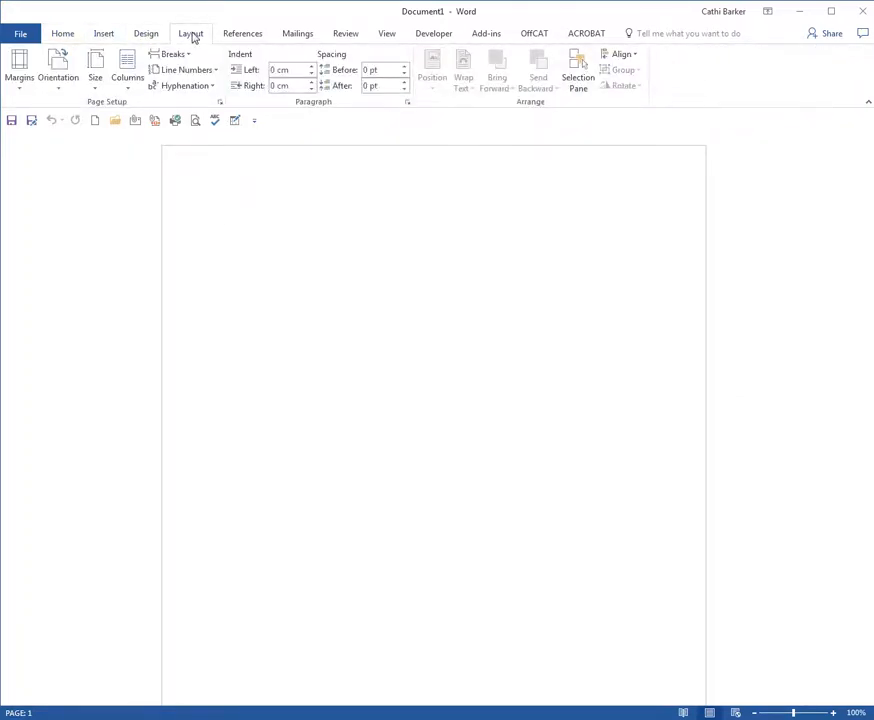
{"action": "left_click", "coordinate": [67, 35]}
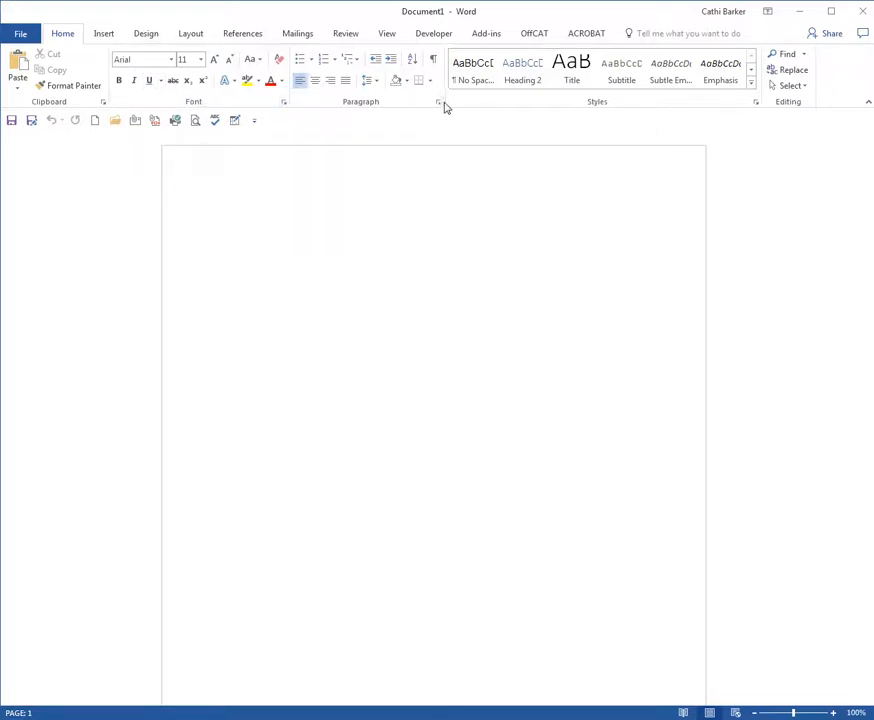
Step: View the full Font settings and the Paragraph settings, closing each dialog without changes
{"action": "left_click", "coordinate": [285, 104]}
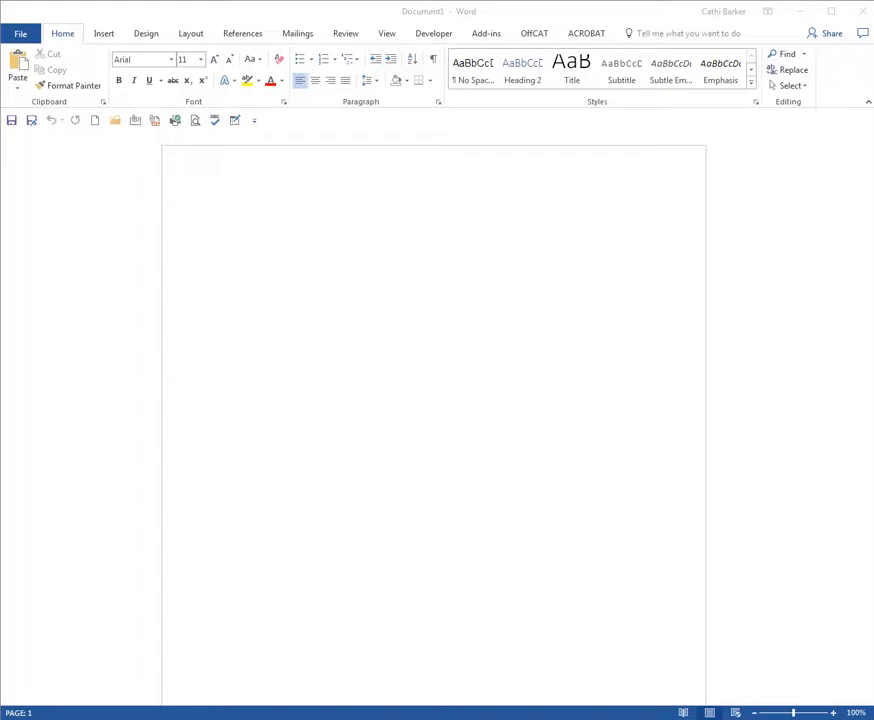
{"action": "left_click_drag", "start_coordinate": [240, 211], "coordinate": [441, 180]}
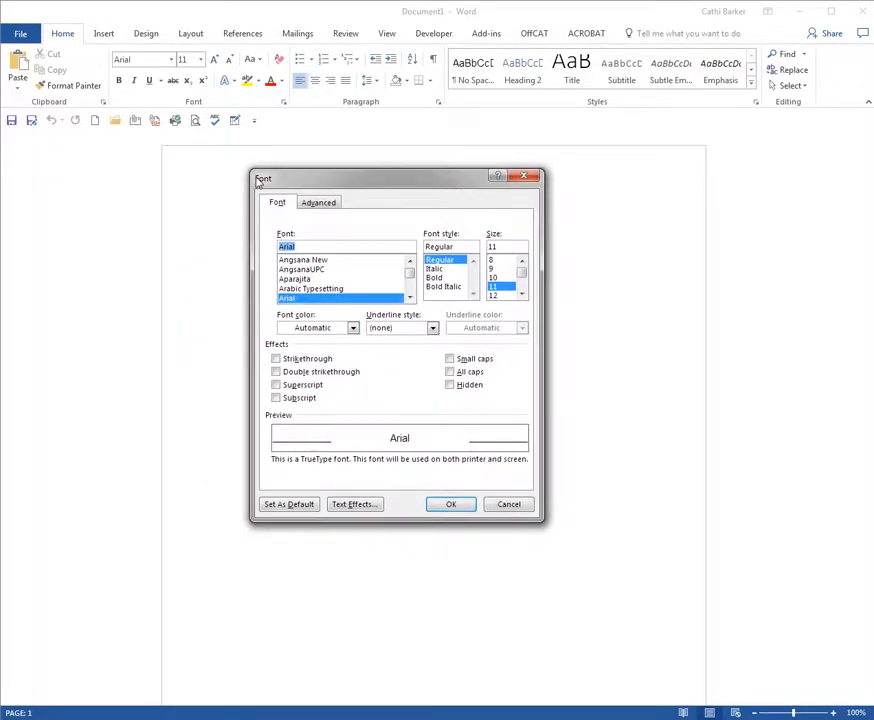
{"action": "left_click", "coordinate": [511, 505]}
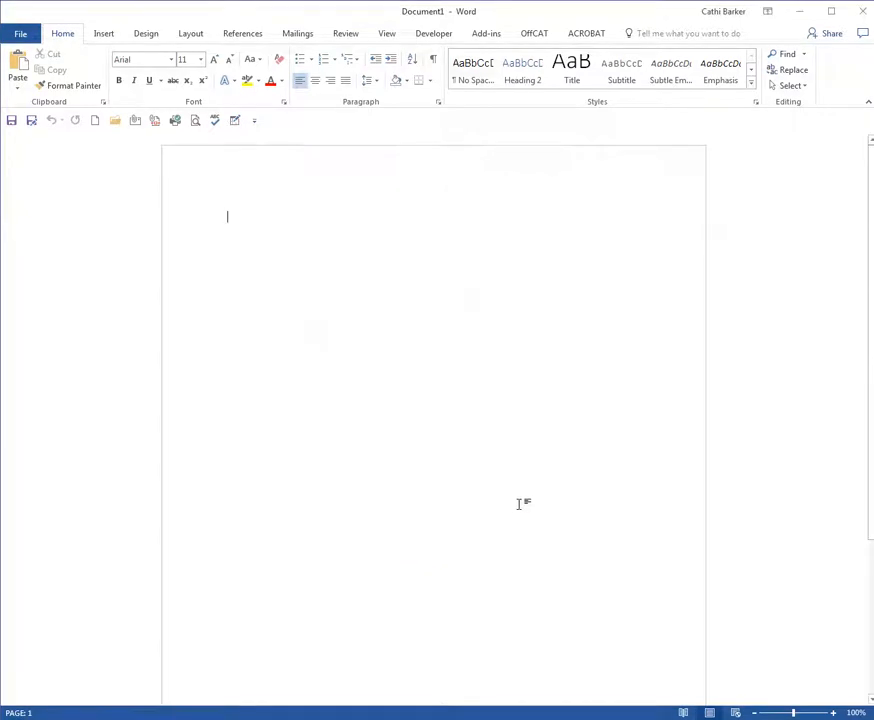
{"action": "left_click", "coordinate": [438, 103]}
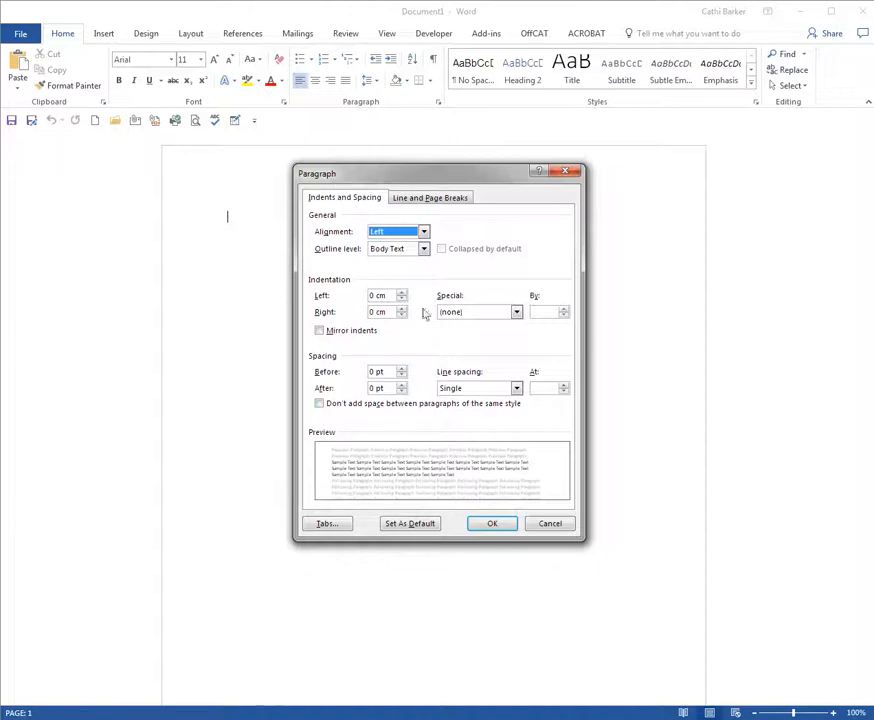
{"action": "left_click", "coordinate": [562, 523]}
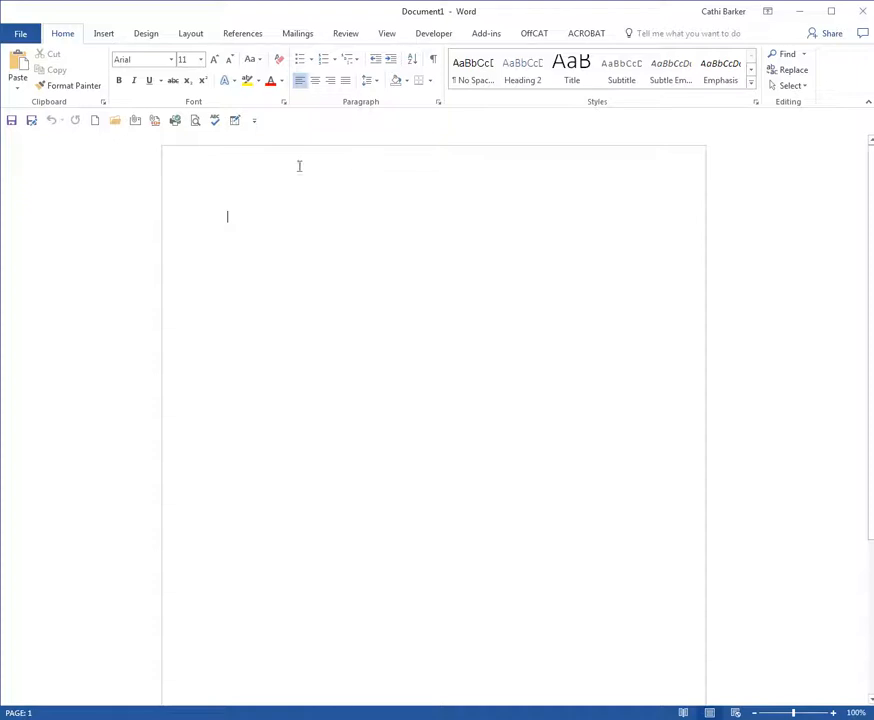
Step: Collapse the ribbon to its tab names, temporarily display the Home commands while it is collapsed, and restore the full ribbon
{"action": "double_click", "coordinate": [63, 36]}
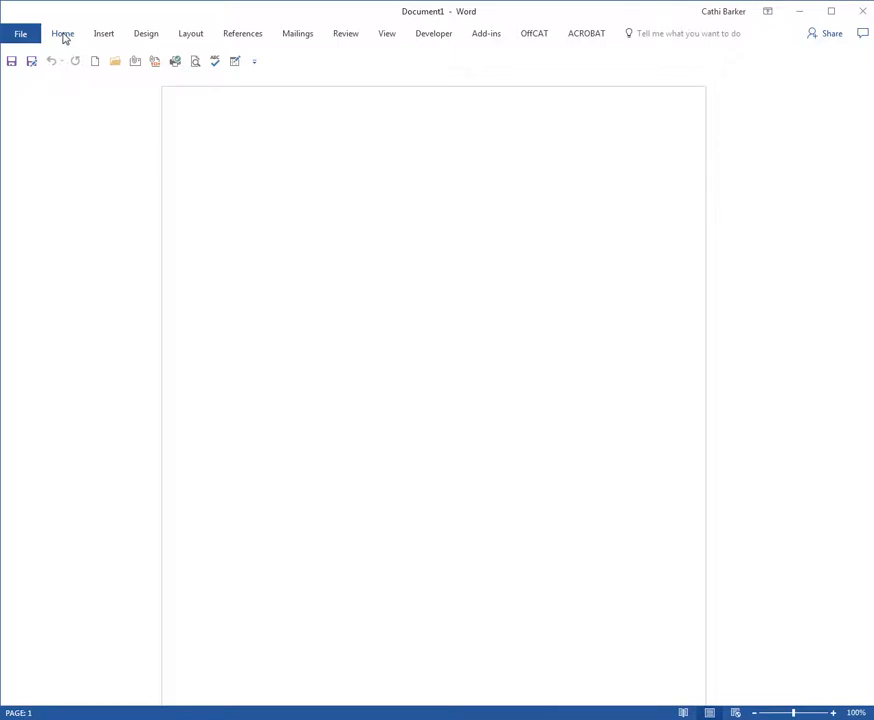
{"action": "double_click", "coordinate": [63, 37]}
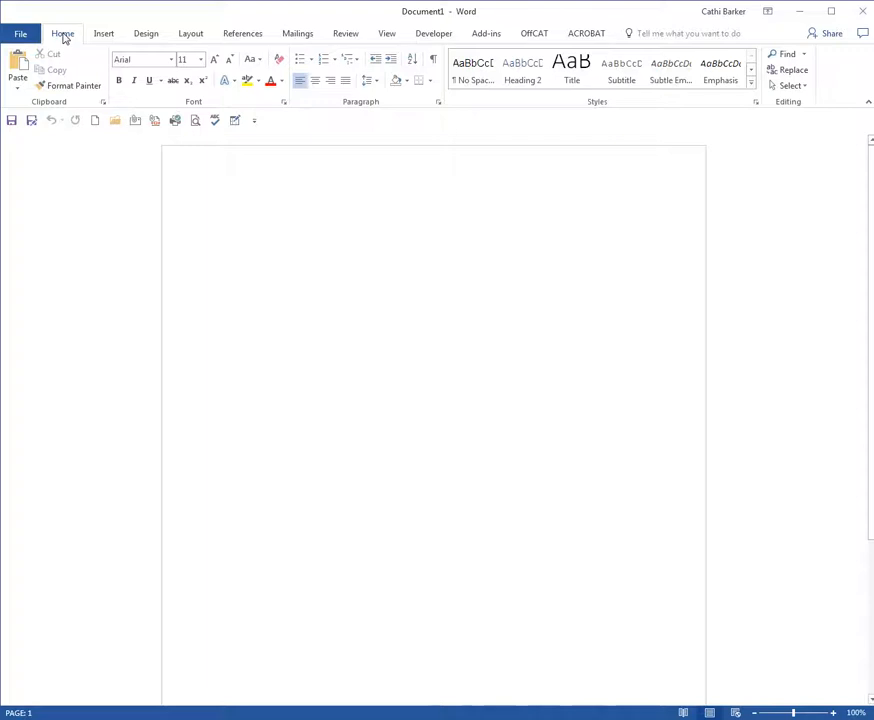
{"action": "double_click", "coordinate": [66, 35]}
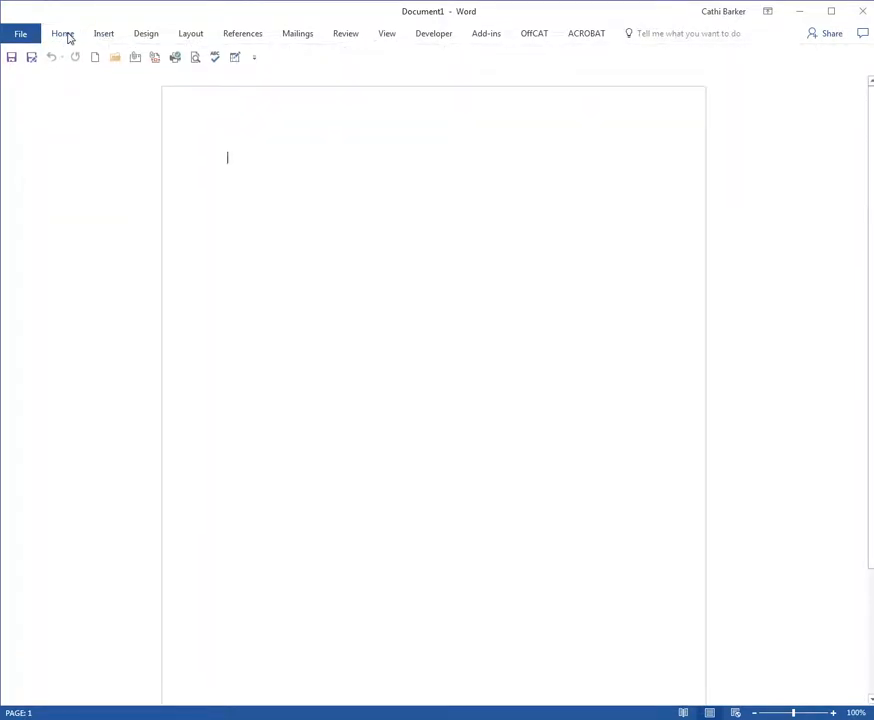
{"action": "left_click", "coordinate": [66, 35]}
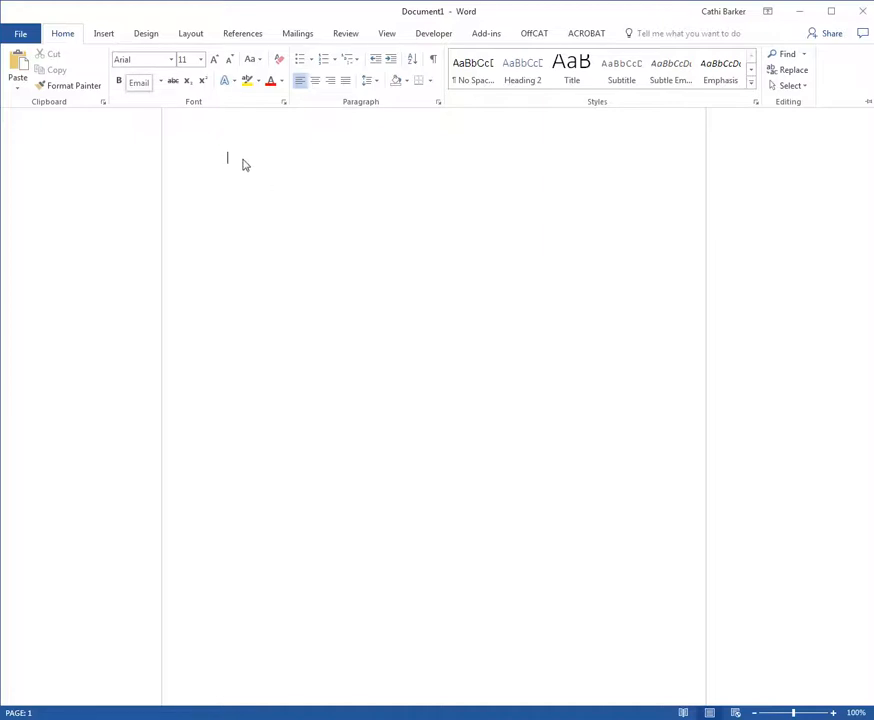
{"action": "left_click", "coordinate": [242, 164]}
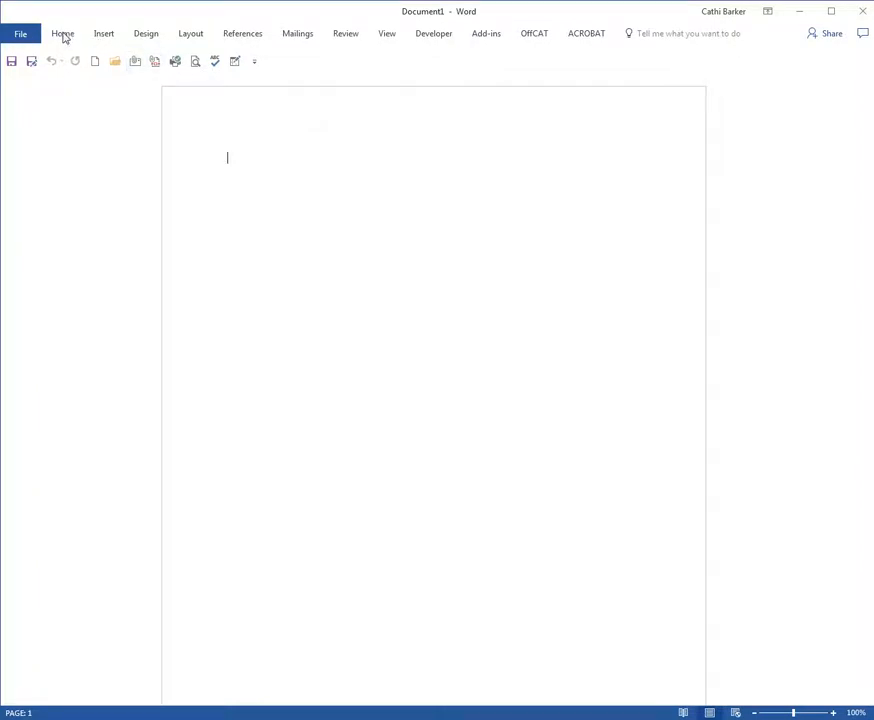
{"action": "double_click", "coordinate": [62, 34]}
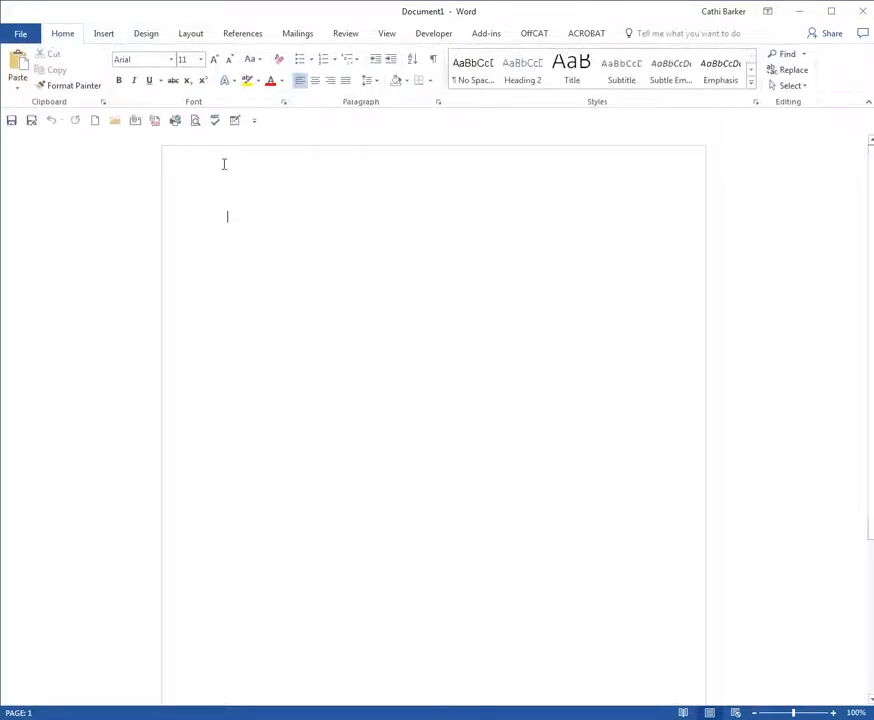